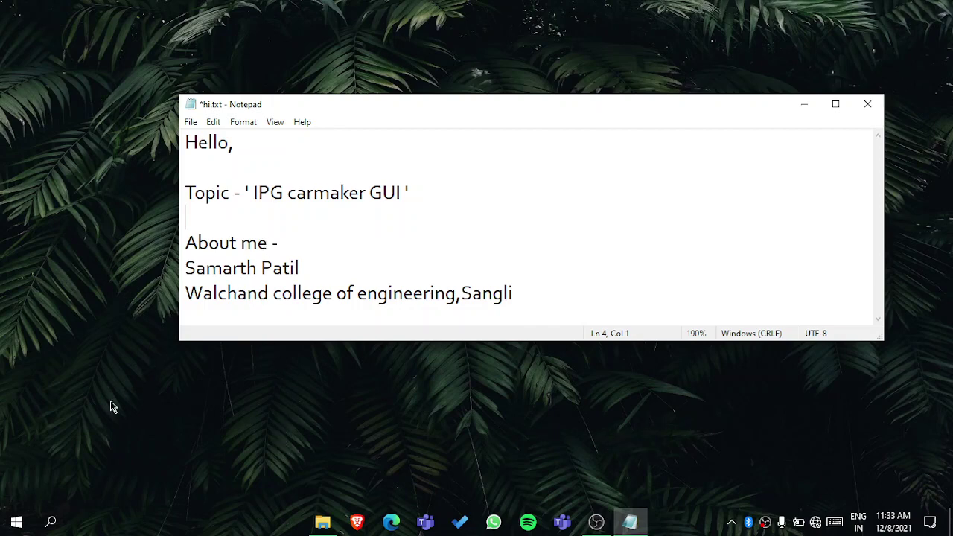
Launch CarMaker 10.1 and move its main window toward the middle of the desktop.
left_click(16, 521)
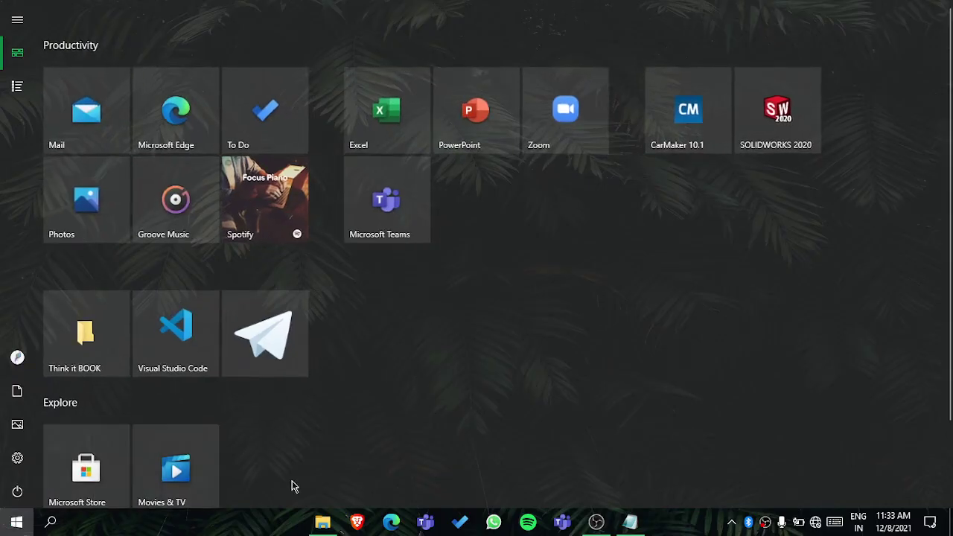
left_click(655, 135)
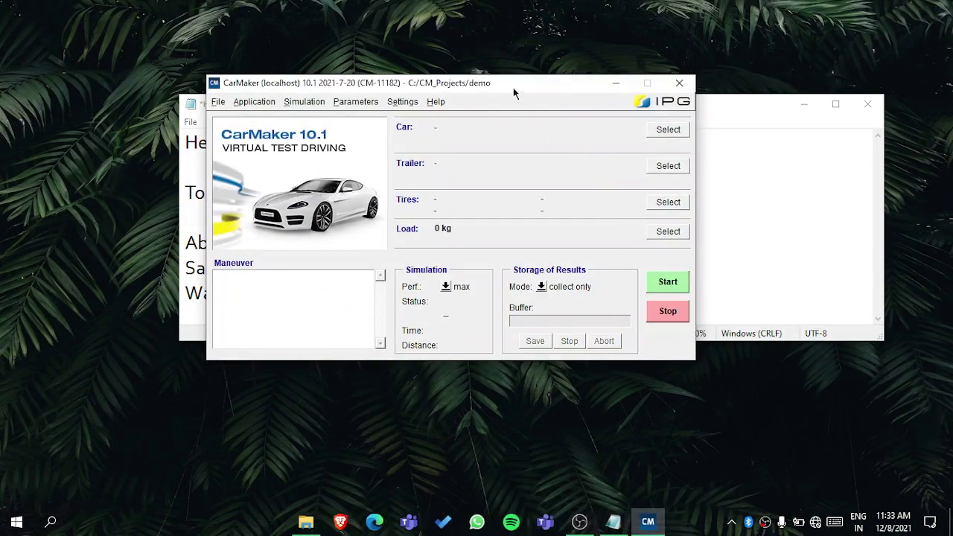
left_click_drag(514, 93, 576, 96)
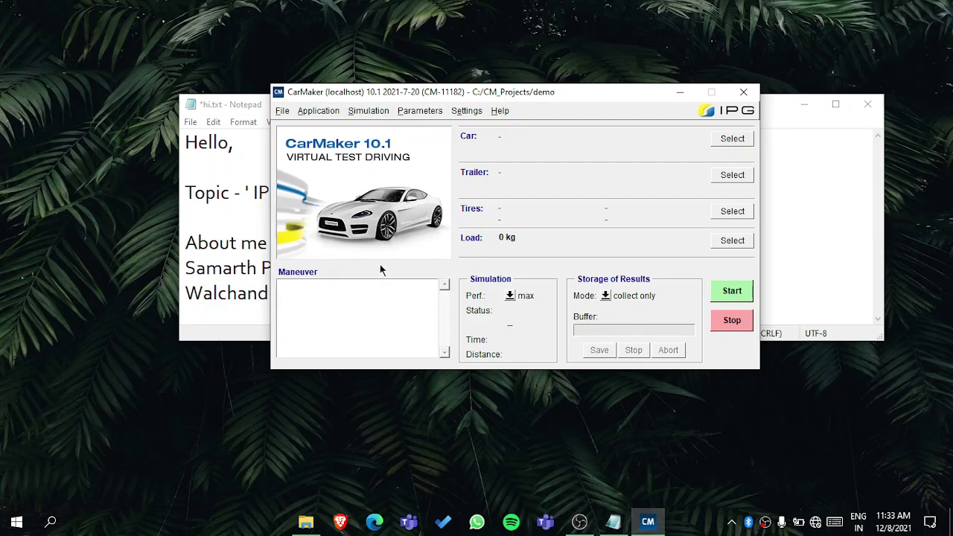
left_click(282, 112)
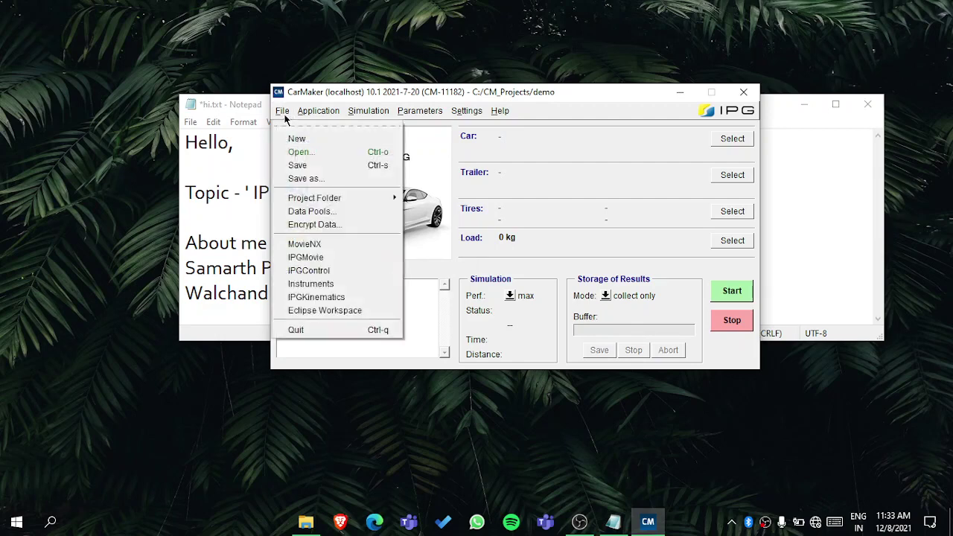
left_click(541, 270)
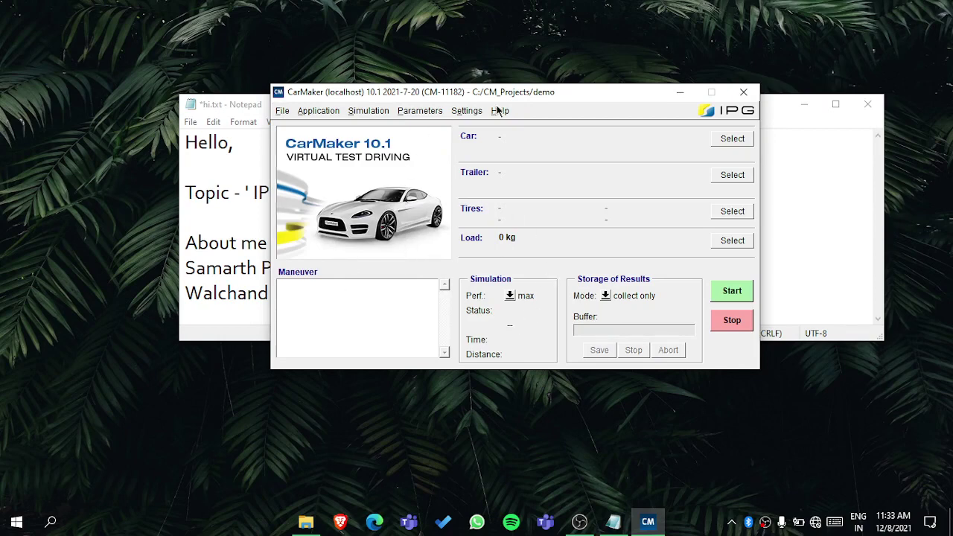
left_click(798, 97)
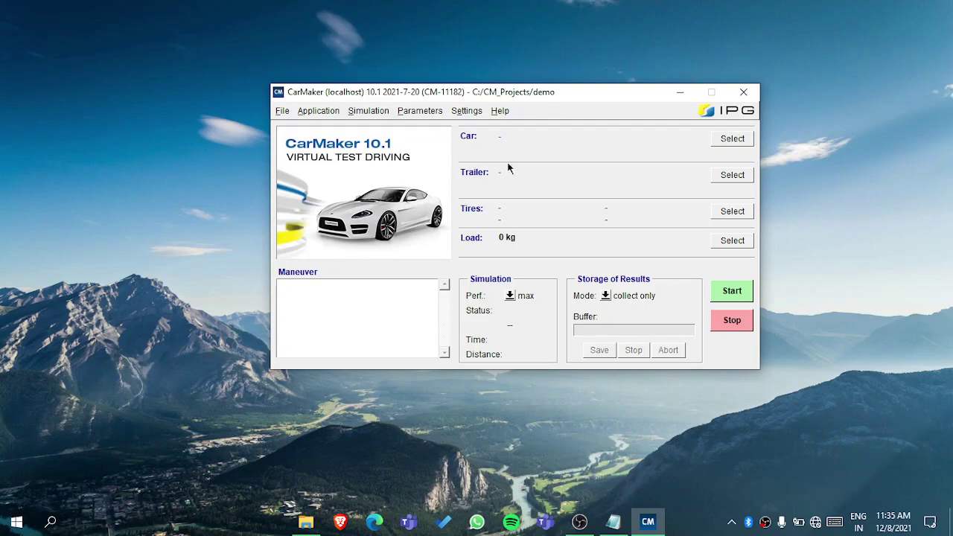
left_click(731, 138)
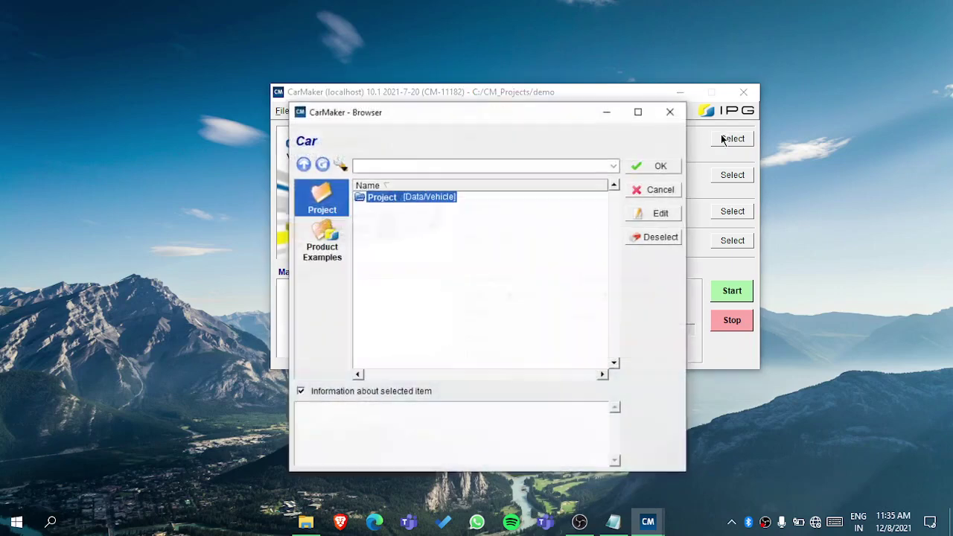
left_click(658, 192)
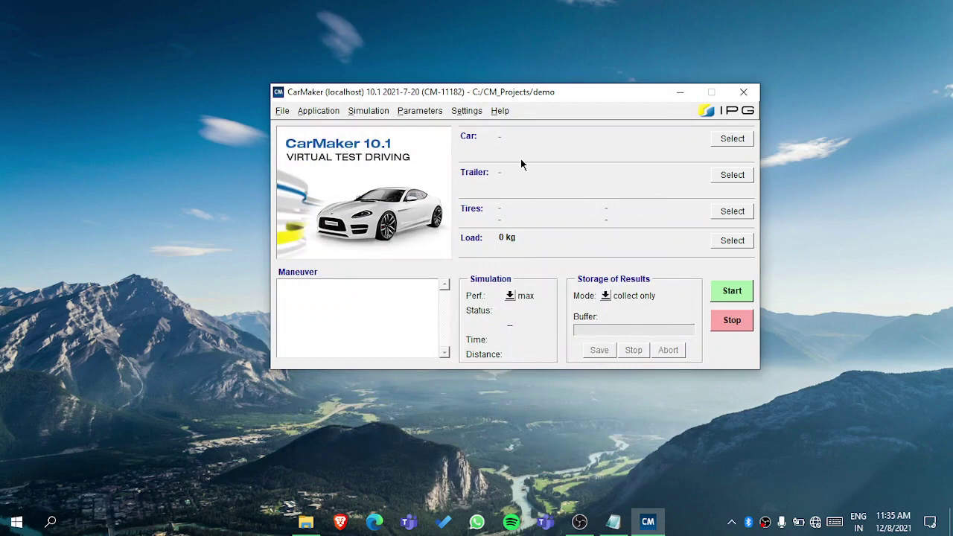
Start a new project with the project folder C:/CM_Projects/demoshow.
left_click(282, 117)
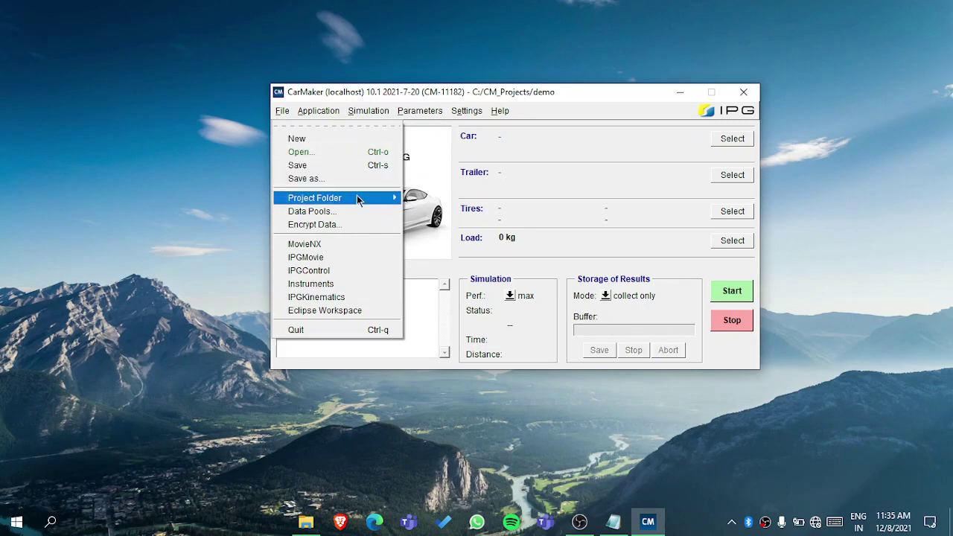
mouse_move(355, 199)
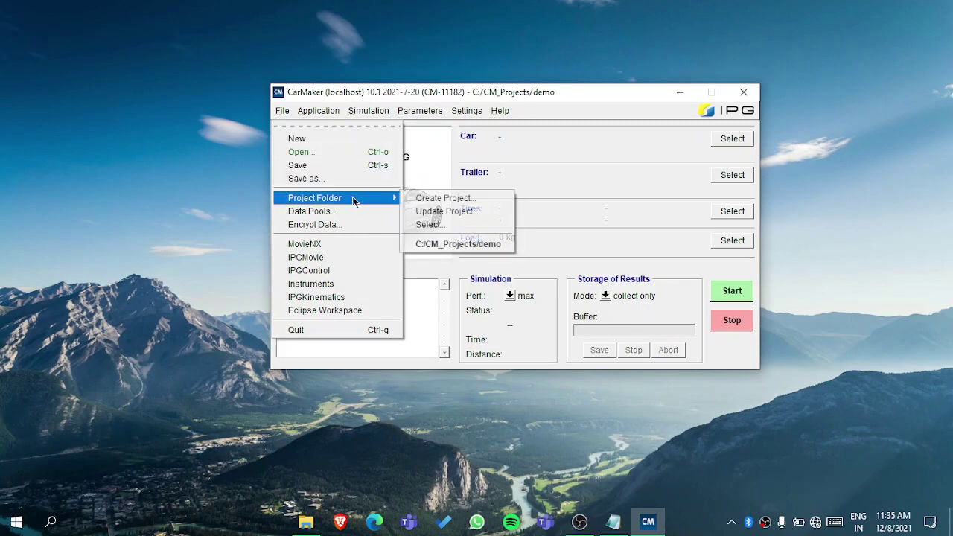
left_click(407, 198)
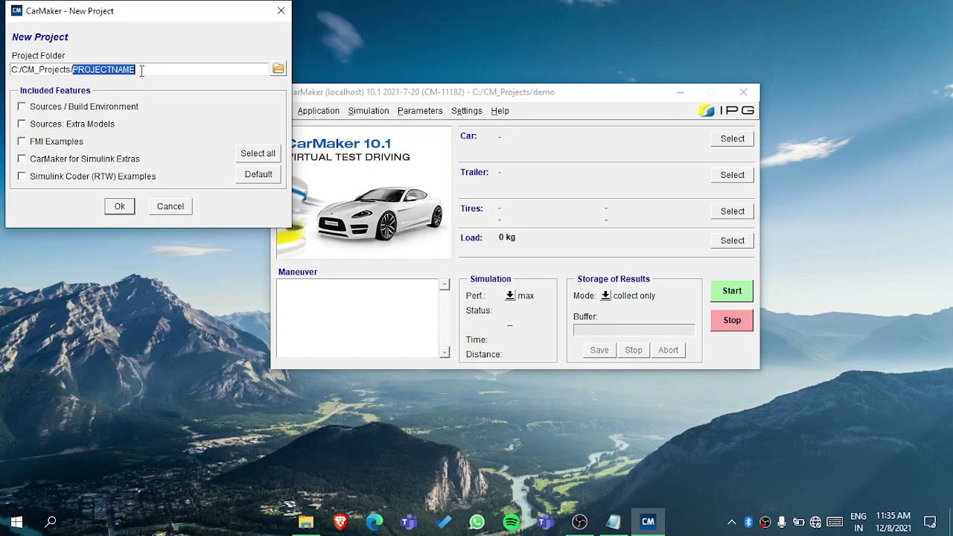
type("demo")
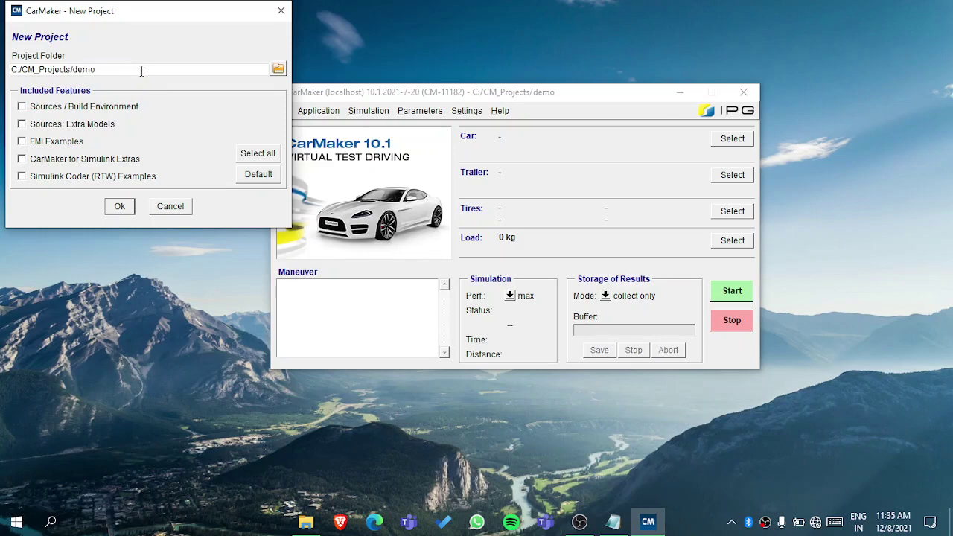
type("show")
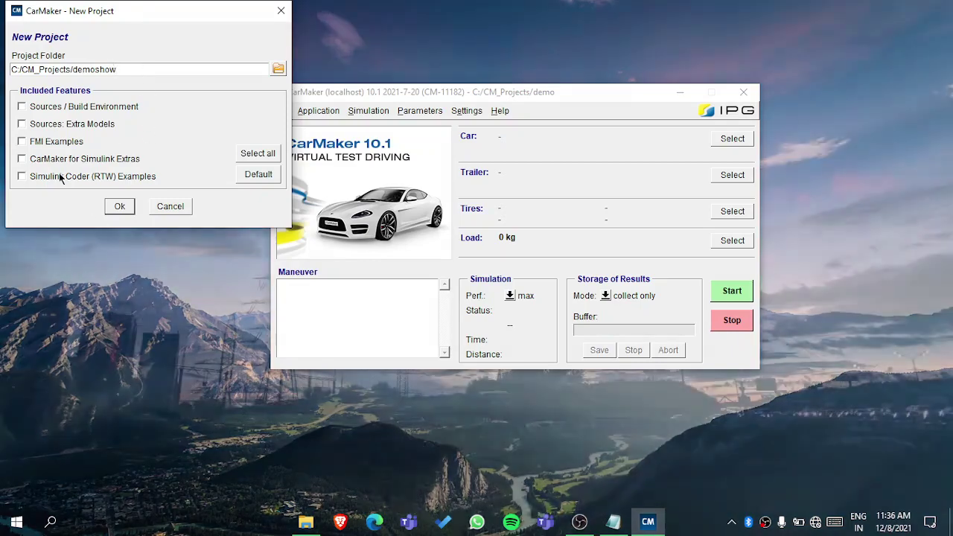
Include all five features, from Sources / Build Environment to Simulink Coder (RTW) Examples, and create the project.
left_click(21, 107)
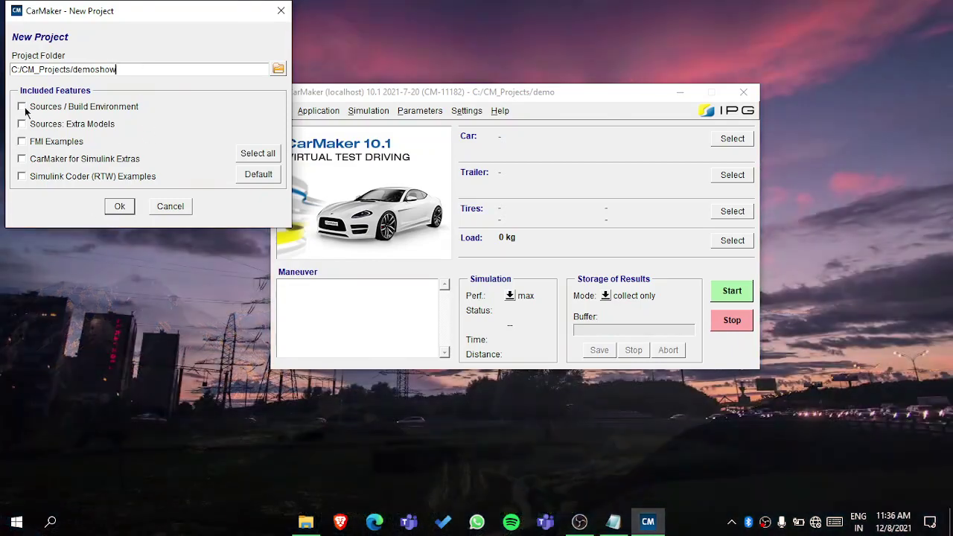
left_click(21, 123)
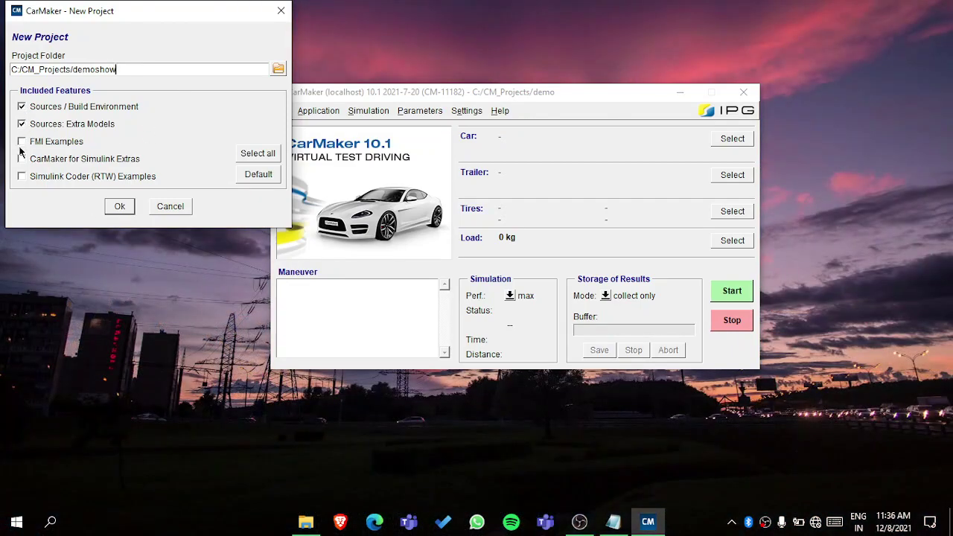
left_click(21, 141)
left_click(20, 159)
left_click(21, 178)
left_click(119, 206)
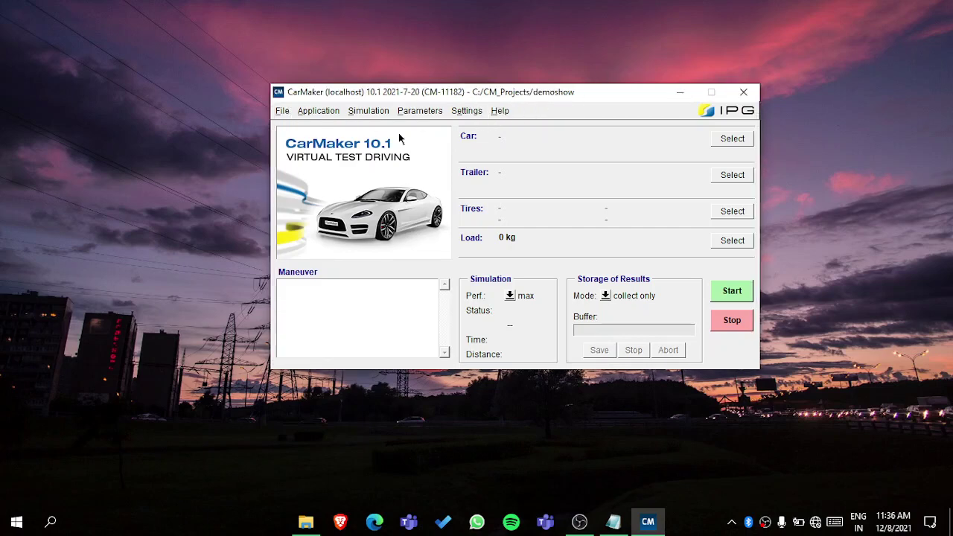
Load the Demo_Tesla_S car from the Examples folder of the product examples.
left_click(720, 144)
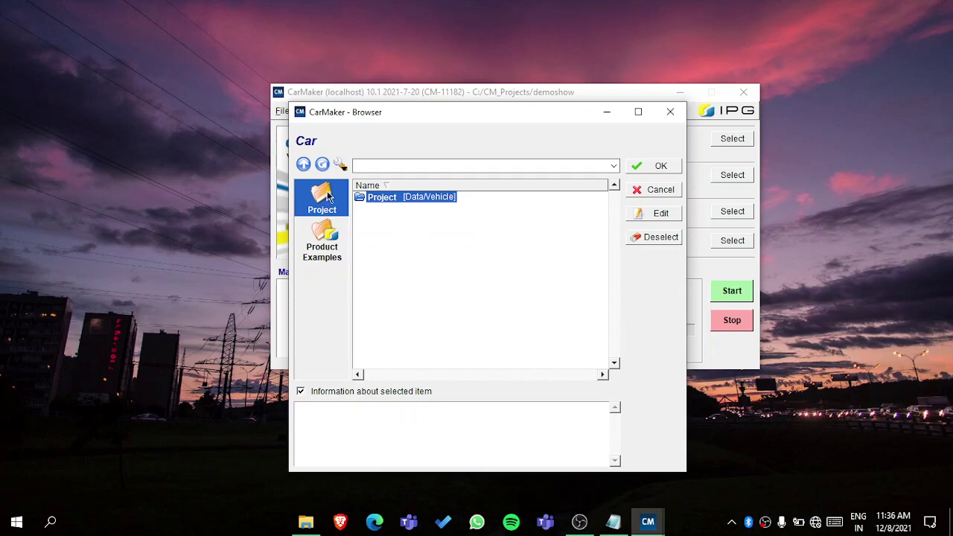
left_click(327, 244)
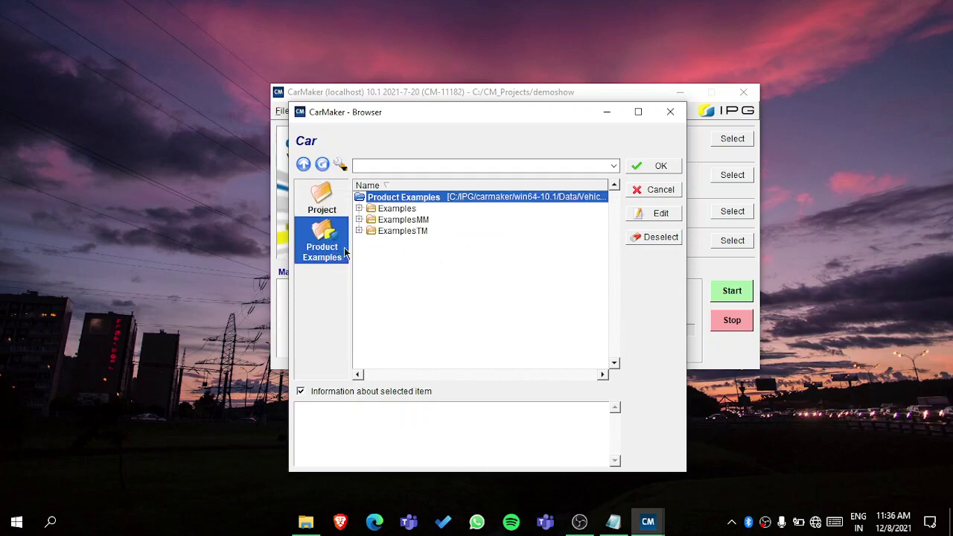
left_click(360, 209)
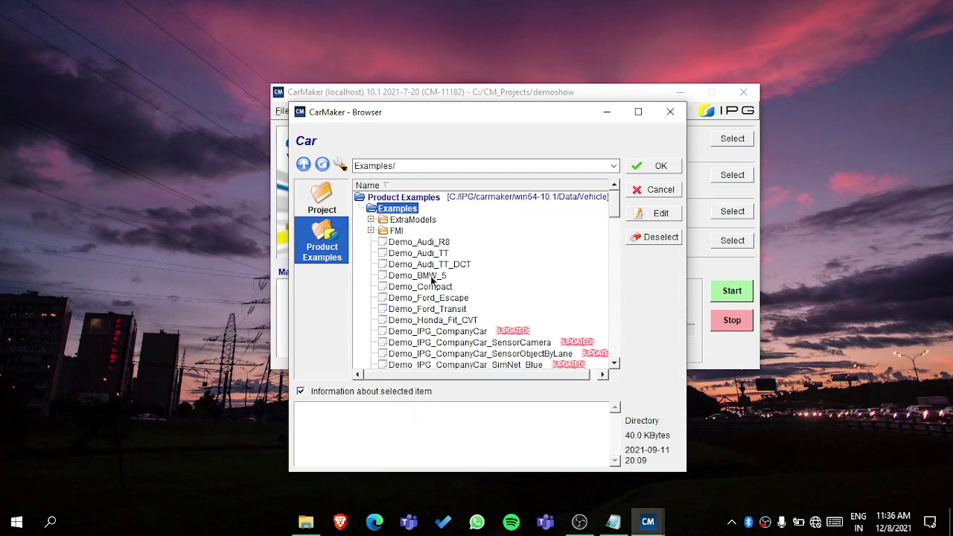
scroll(433, 298, "down", 1)
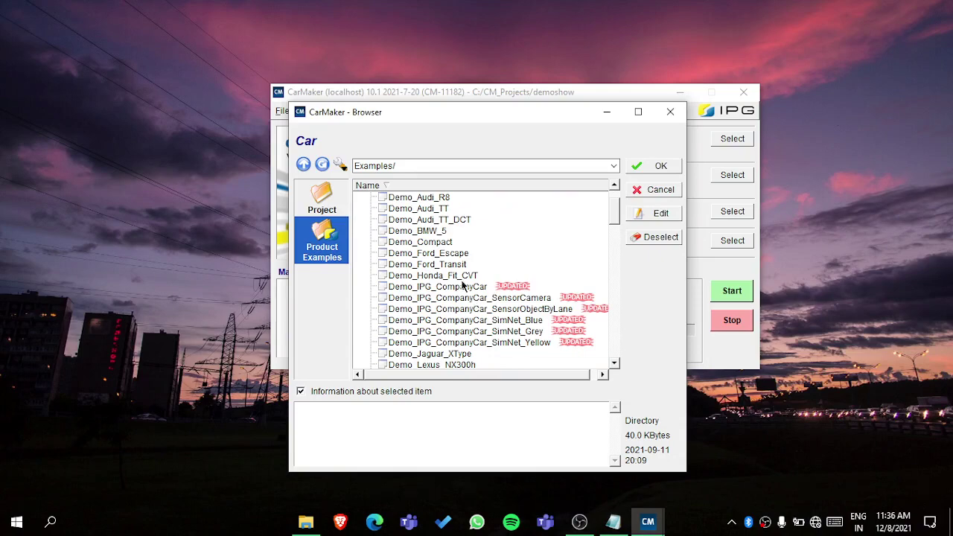
scroll(449, 246, "down", 3)
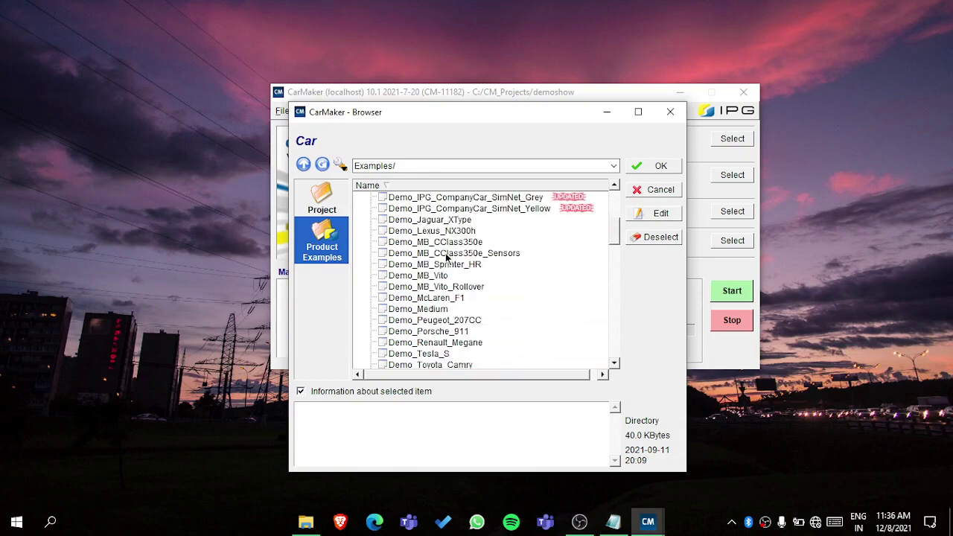
left_click(437, 354)
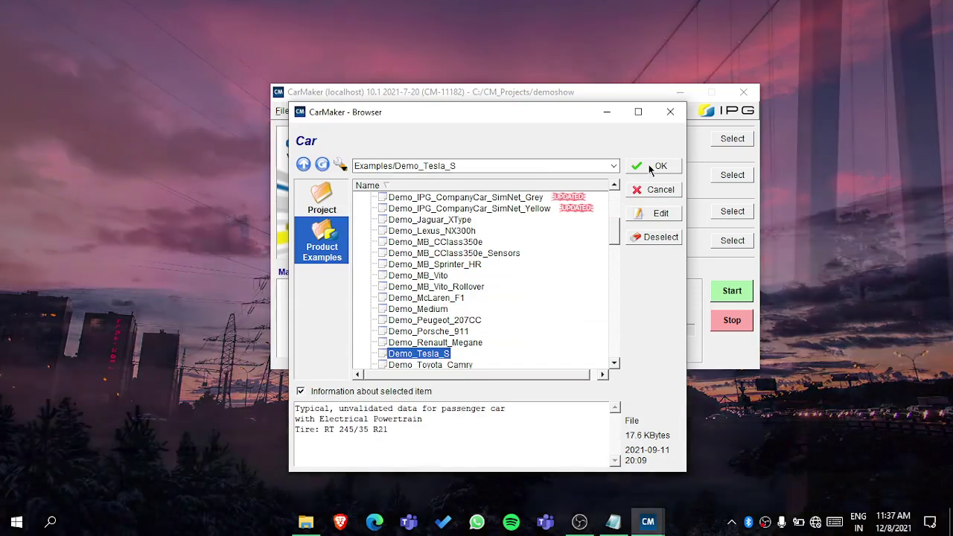
left_click(658, 165)
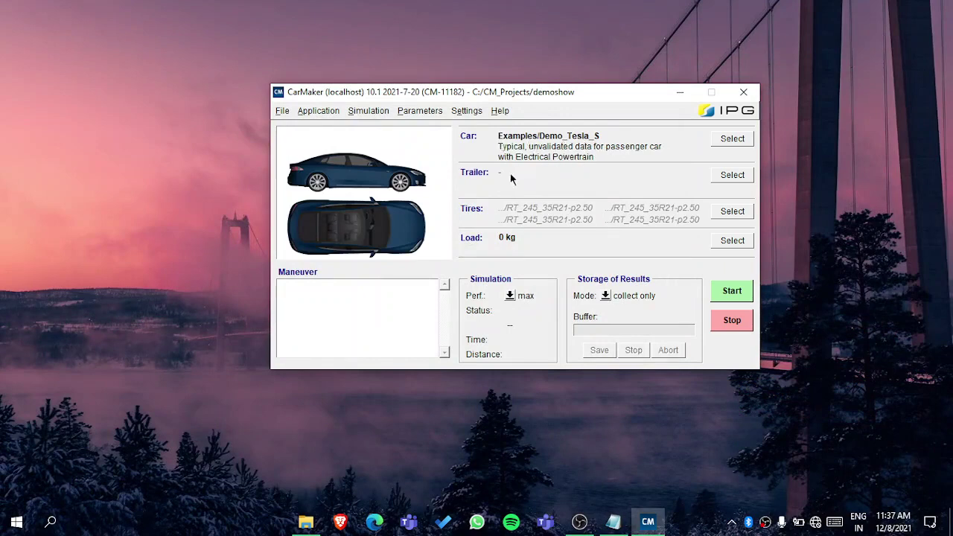
Look through the trailers in the product examples' Examples folder without choosing one.
left_click(725, 175)
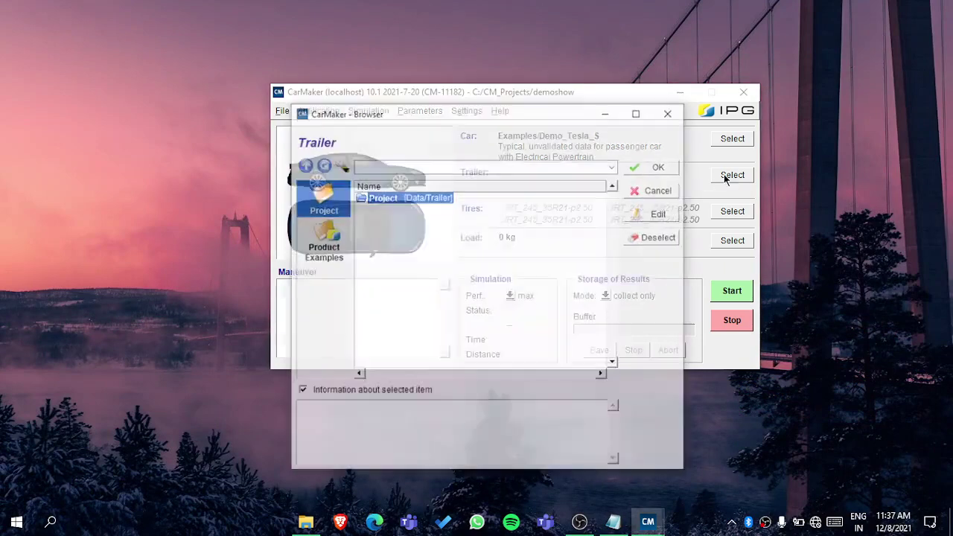
left_click(335, 246)
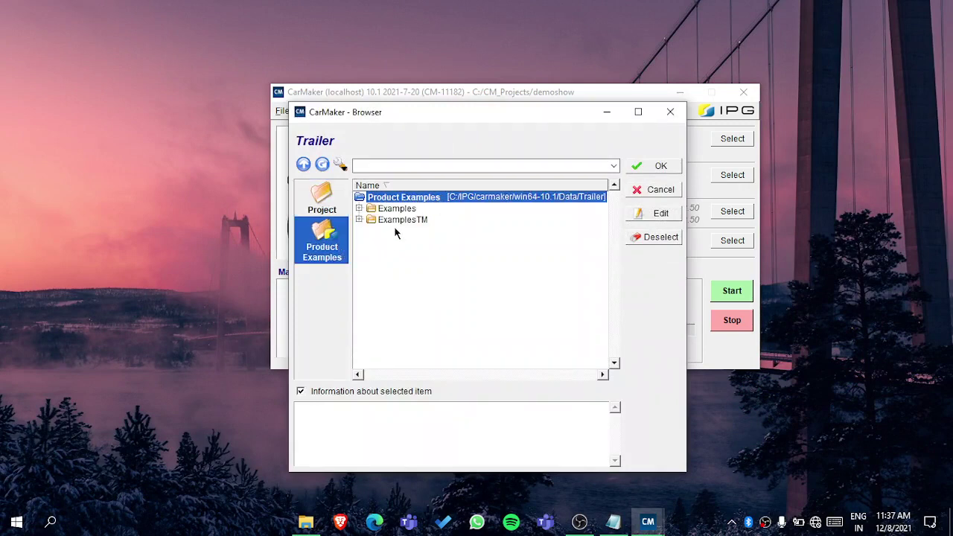
left_click(359, 209)
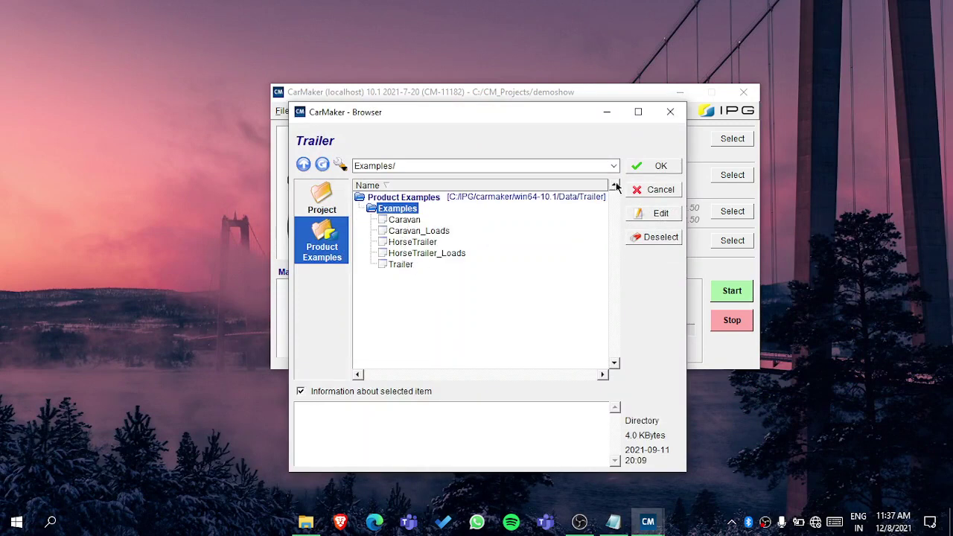
left_click(660, 189)
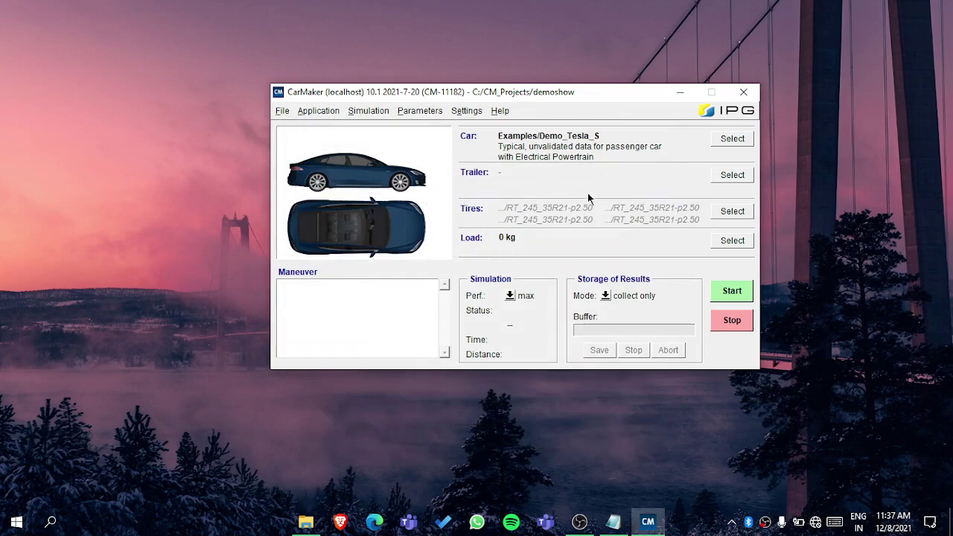
Assign the RT_165_70R13 tire from the product examples' Examples folder to the car.
left_click(732, 210)
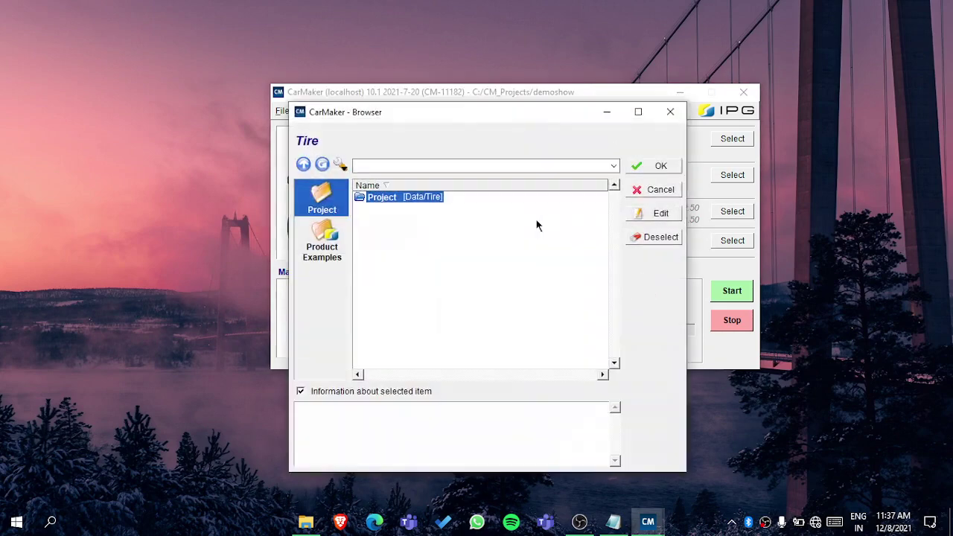
left_click(331, 231)
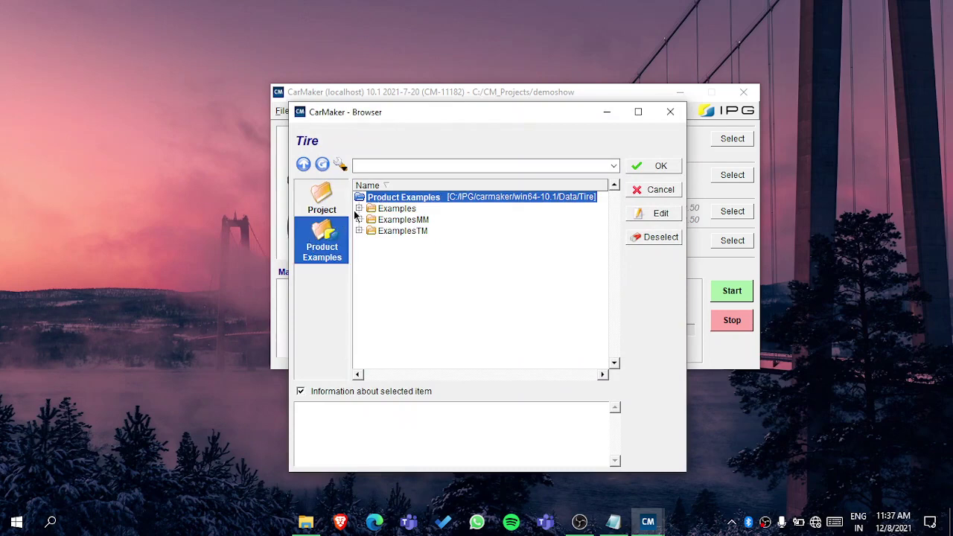
left_click(359, 210)
scroll(396, 270, "down", 1)
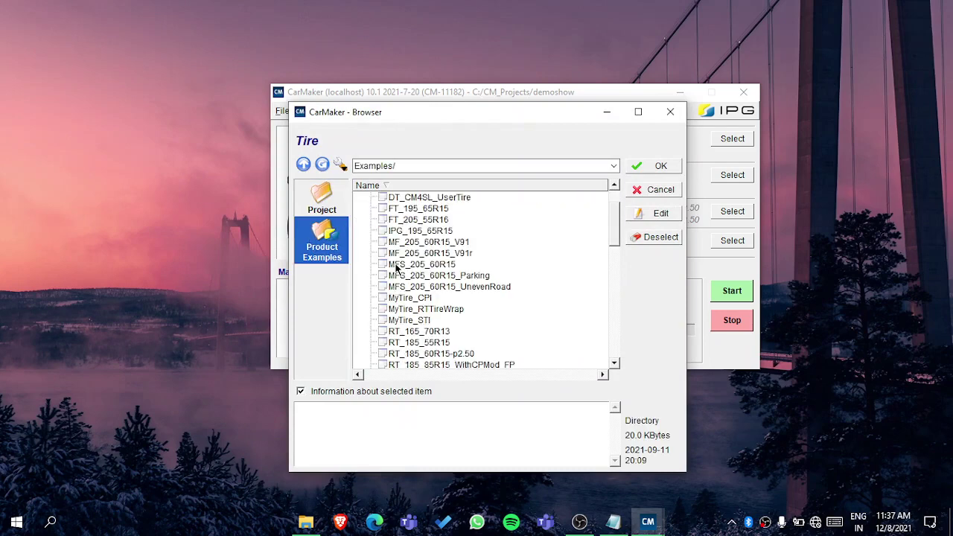
scroll(414, 311, "down", 1)
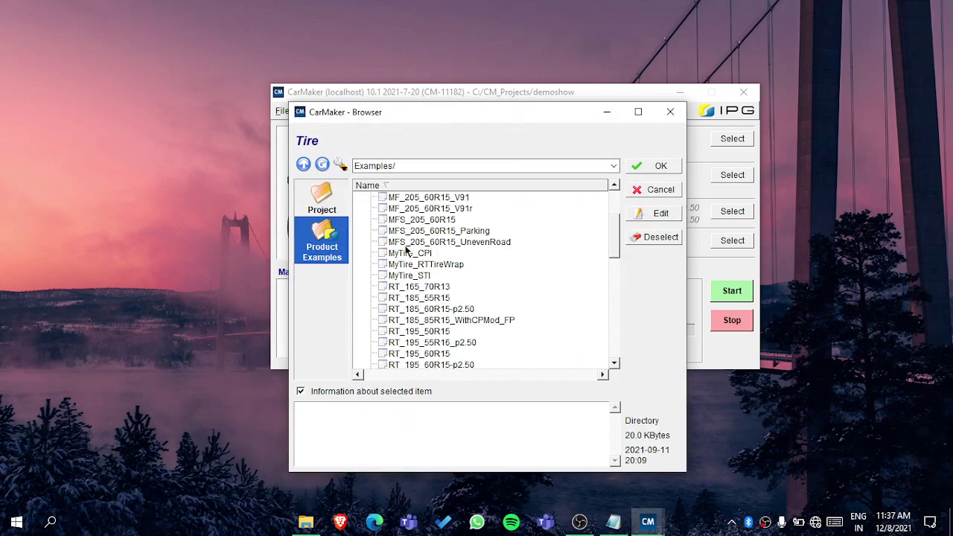
left_click(428, 288)
left_click(658, 166)
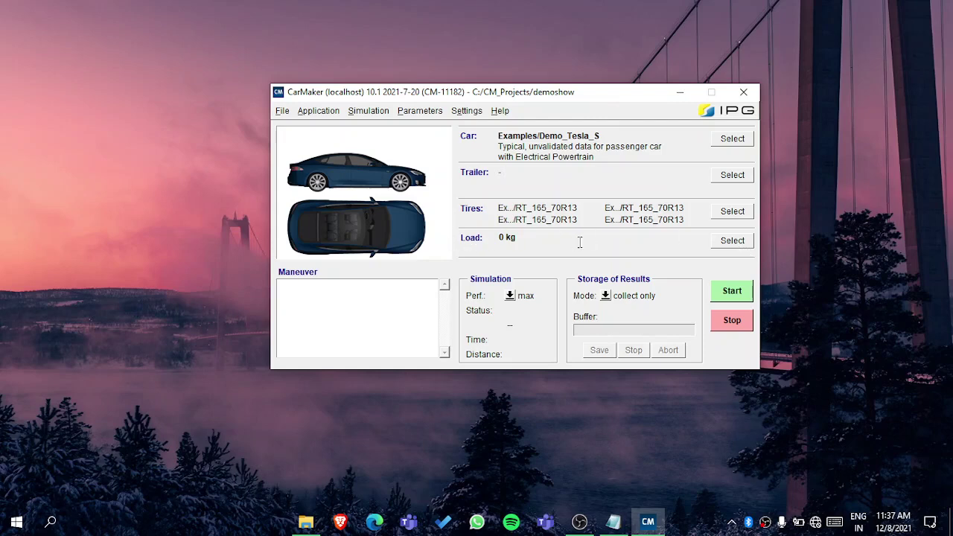
Give the first car load a mass of 60 kg and an x position of 2 m.
left_click(722, 243)
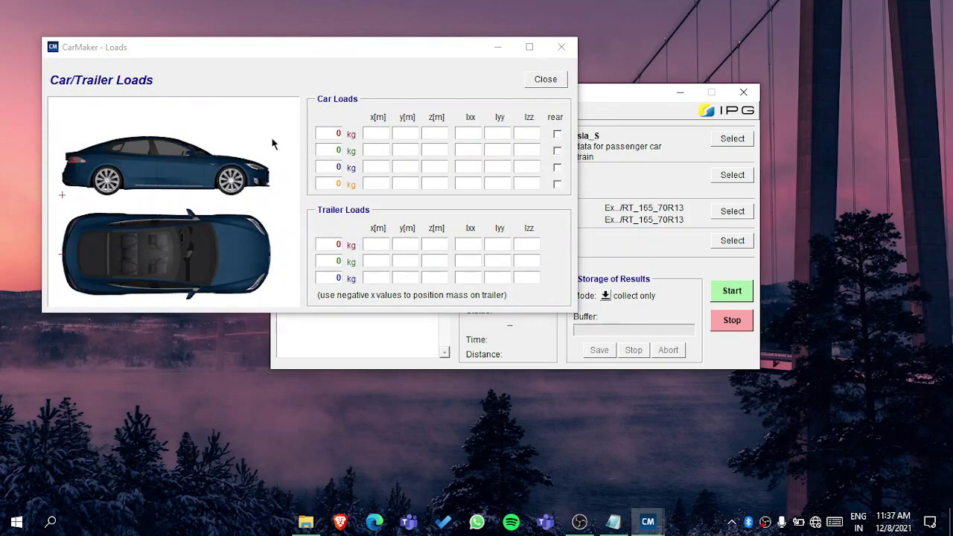
double_click(337, 133)
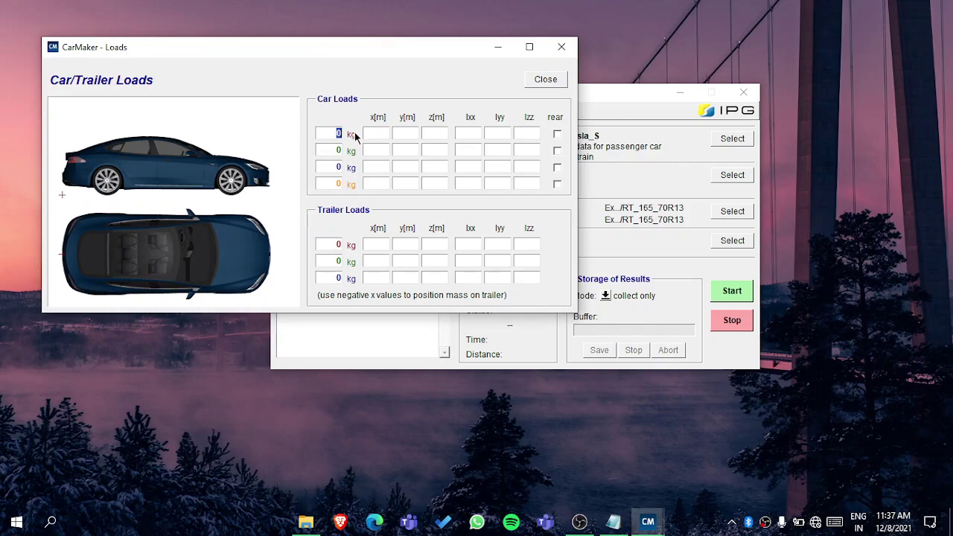
type("60")
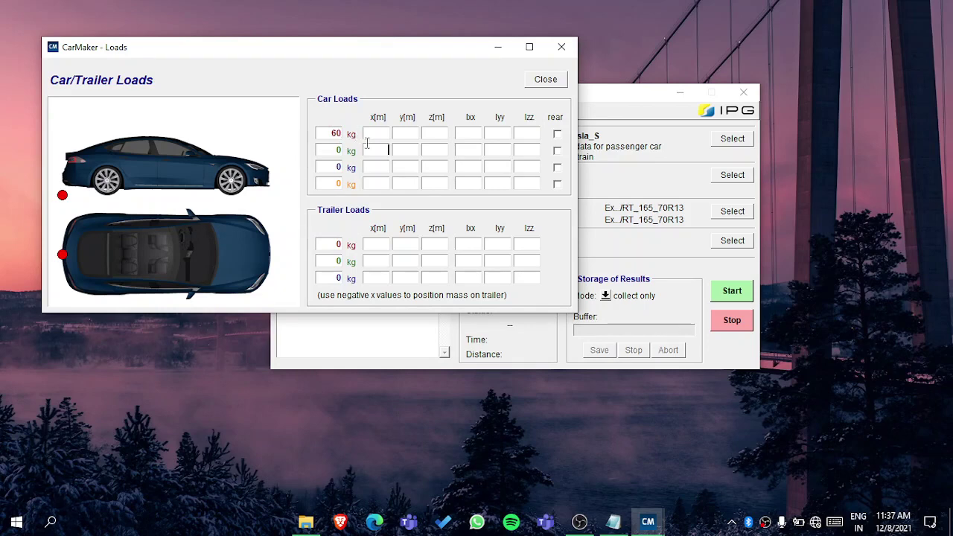
left_click(375, 133)
type("2")
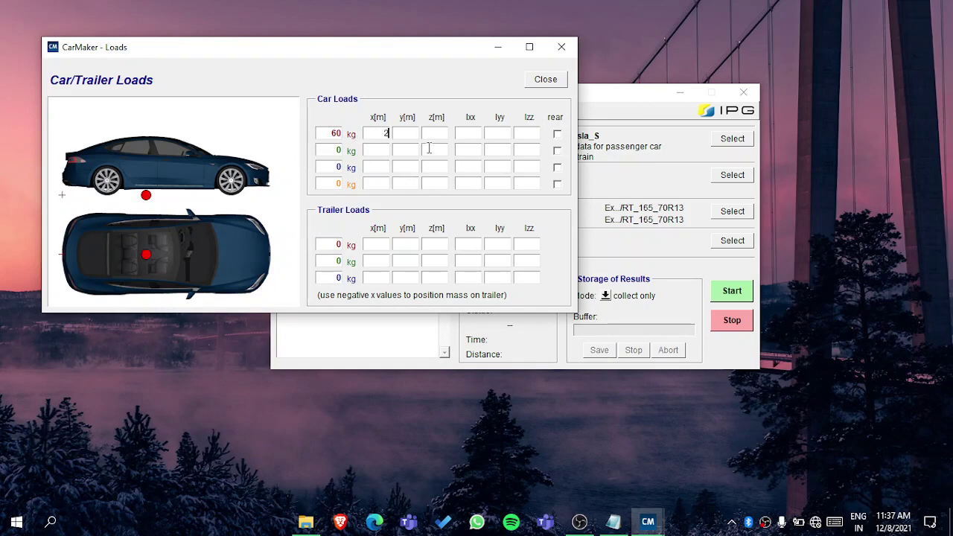
Position the first car load at y 0.3 m and z 0.5 m and close the load settings.
left_click(410, 133)
type("0.2")
key("BackSpace")
key("BackSpace")
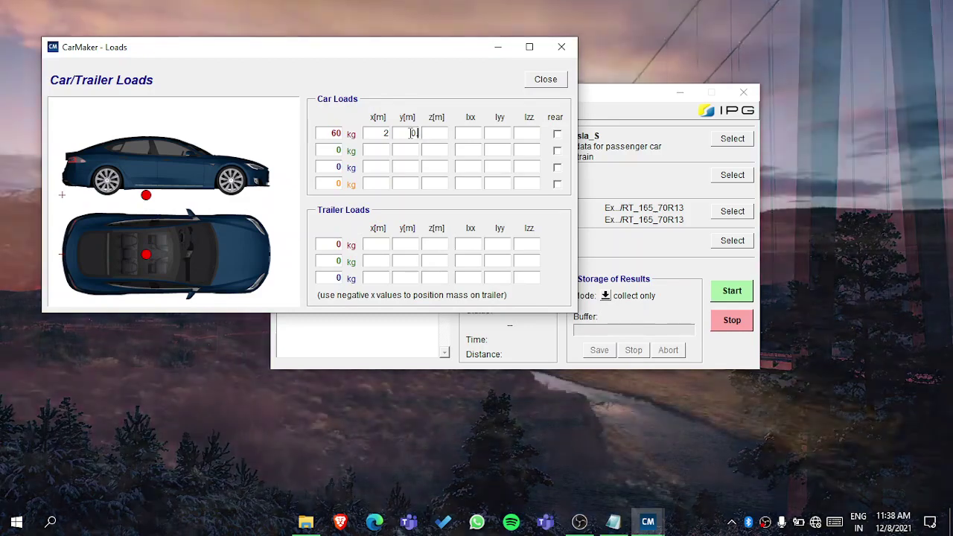
type("3")
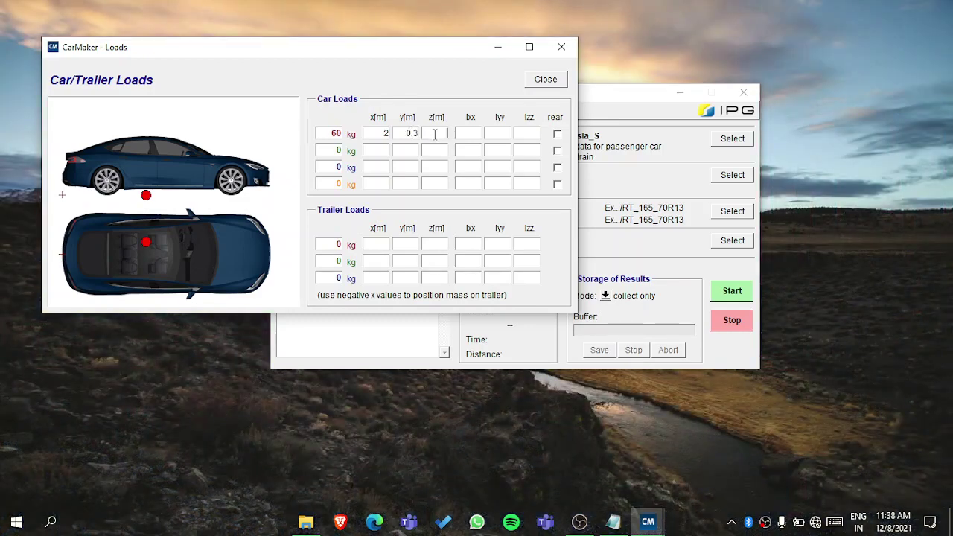
type("-")
key("BackSpace")
type("0.5")
left_click(544, 84)
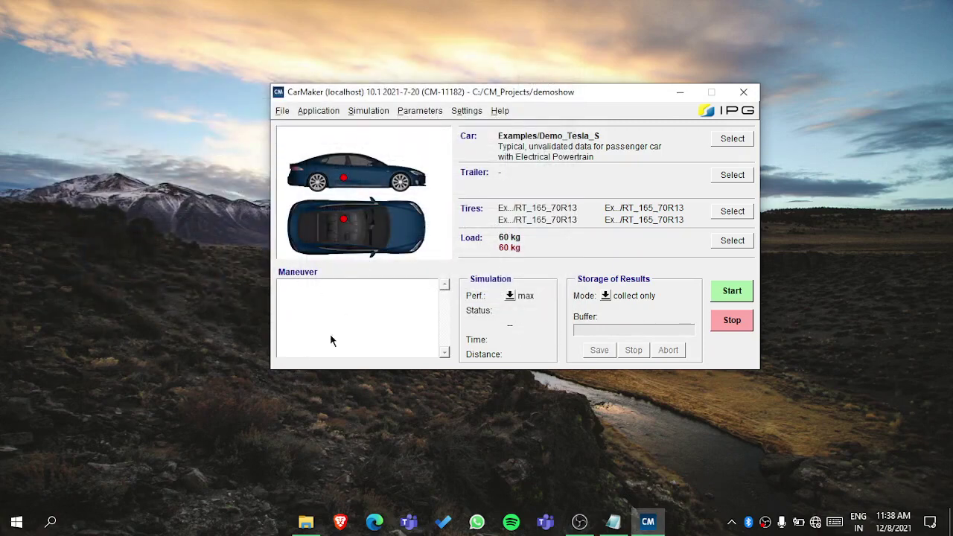
Add a new maneuver step with a longitudinal driver speed of 60 km/h.
double_click(330, 301)
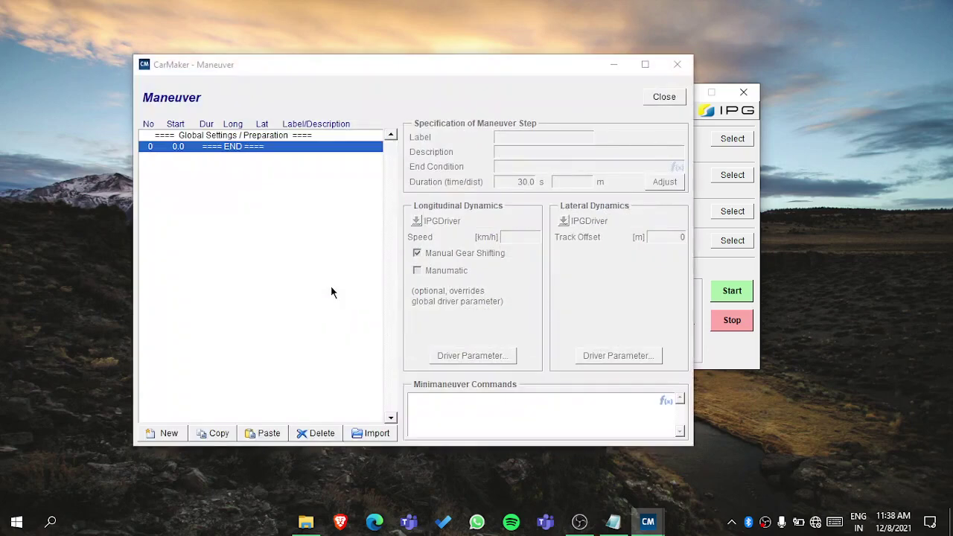
left_click(165, 431)
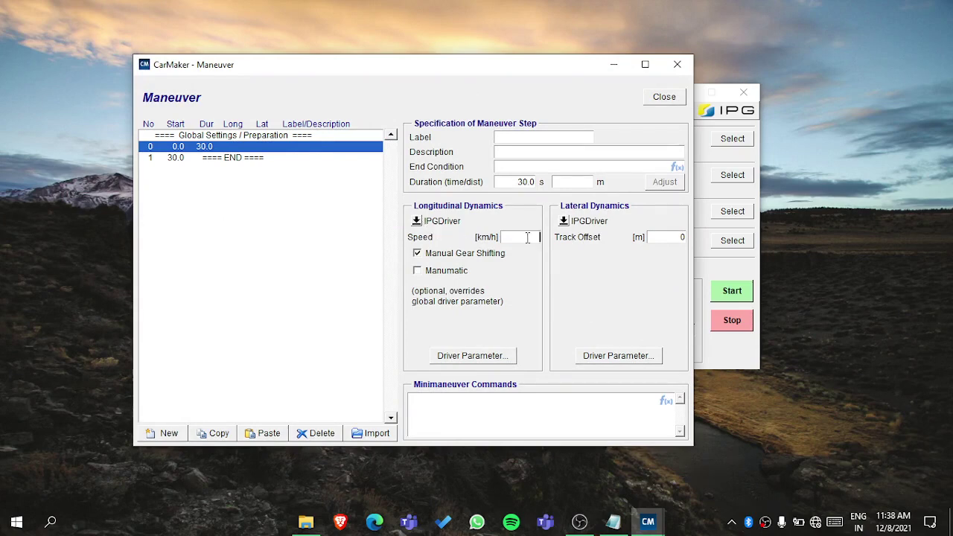
type("0")
left_click(661, 96)
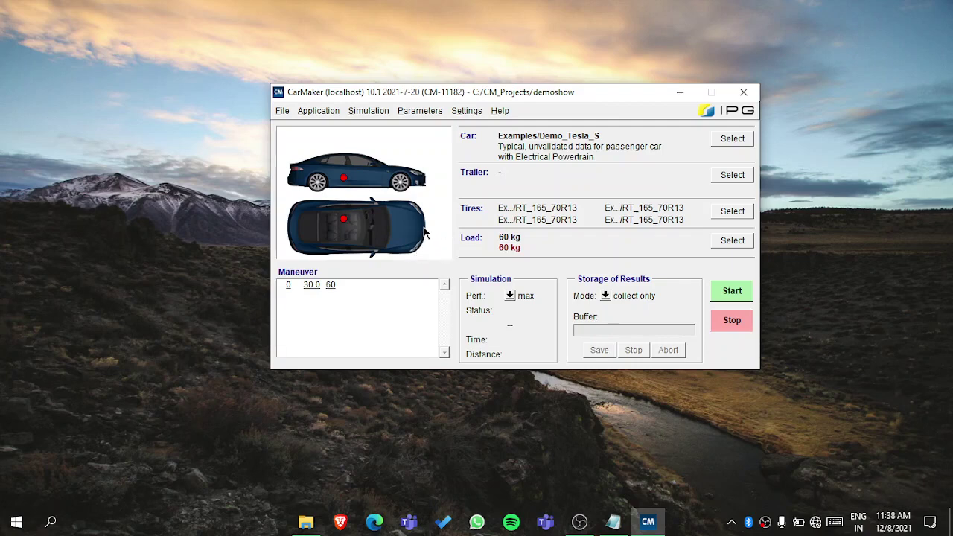
Choose max as the simulation performance and History 10s as the results storage mode.
left_click(511, 297)
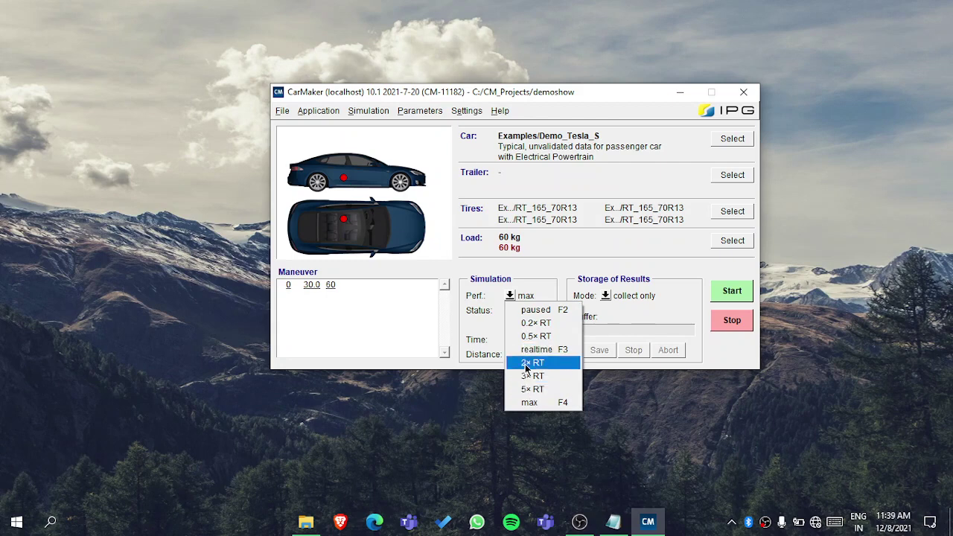
left_click(529, 401)
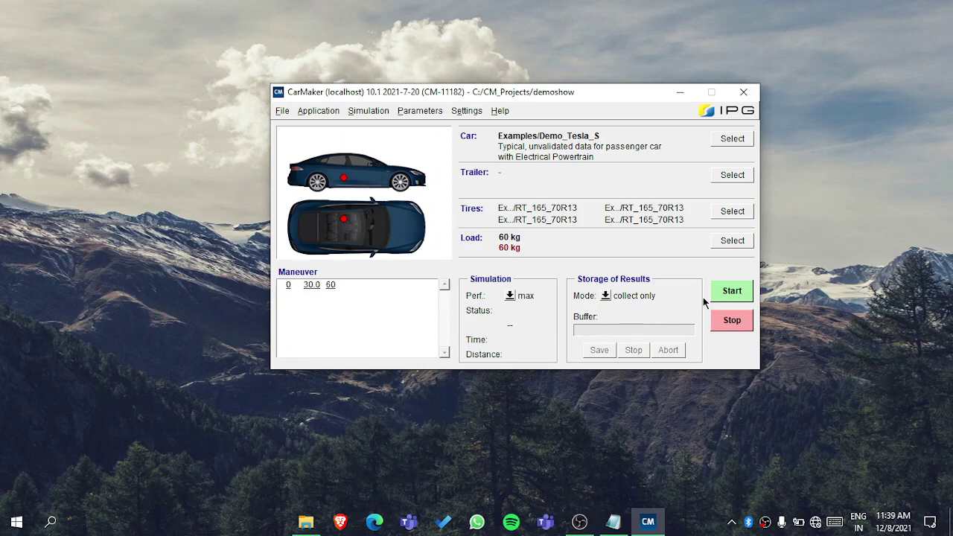
left_click(607, 297)
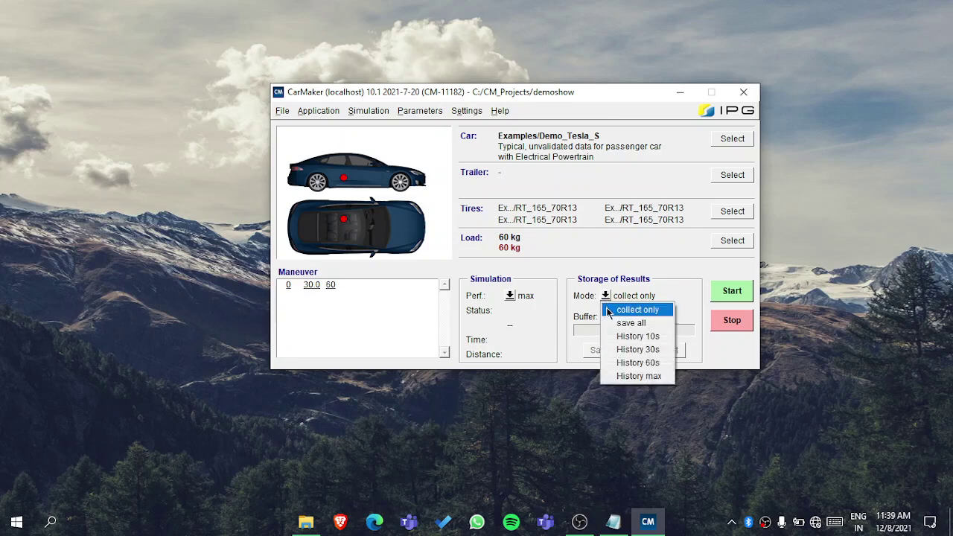
left_click(624, 311)
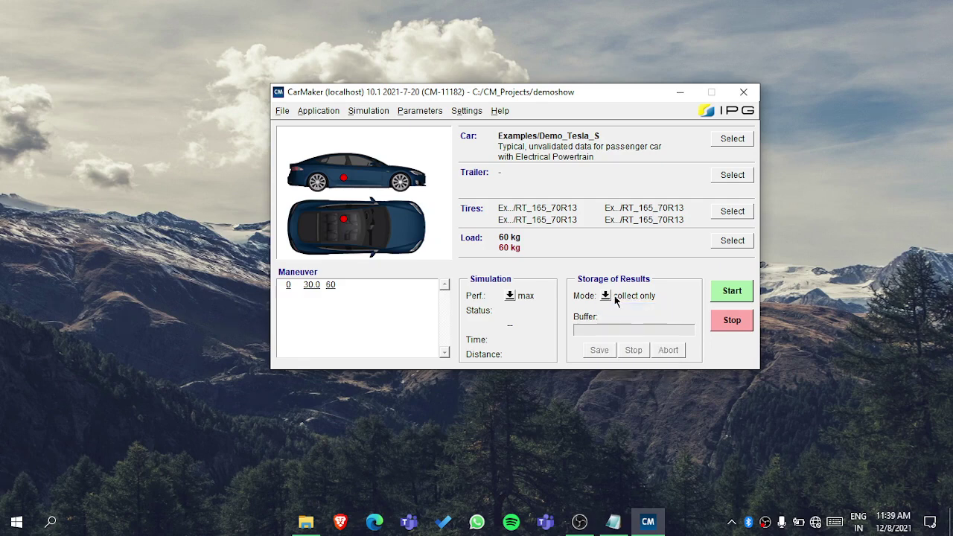
left_click(607, 297)
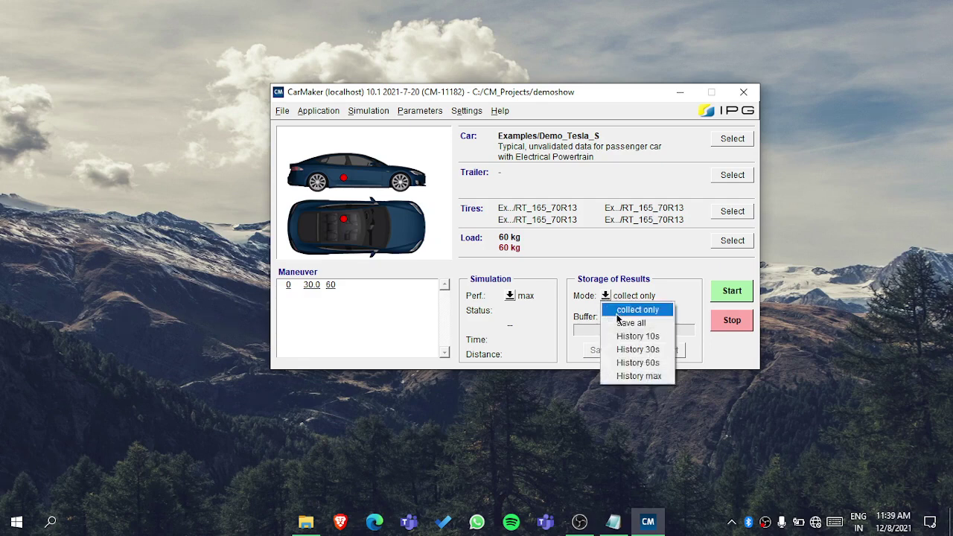
left_click(629, 337)
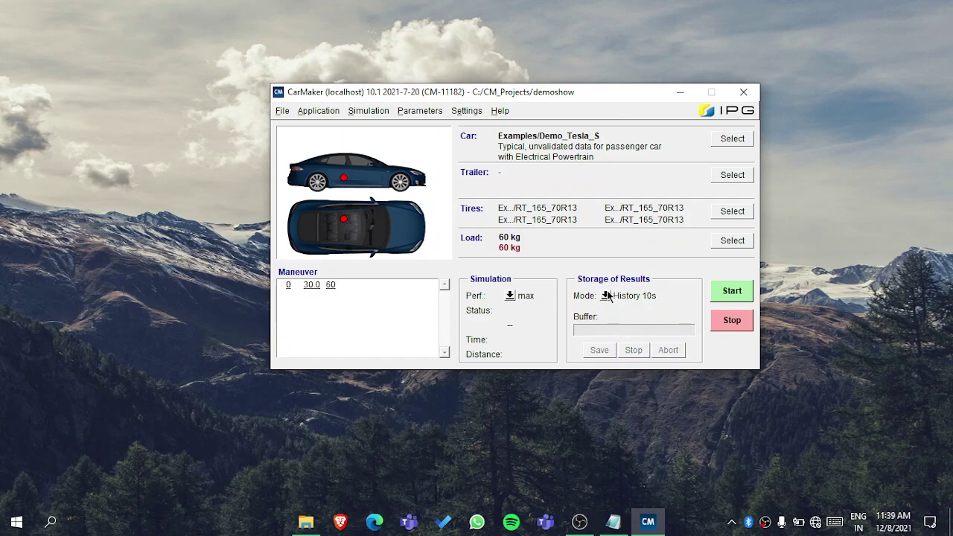
Try to start the simulation without a road or route defined.
left_click(606, 297)
left_click(589, 313)
left_click(728, 296)
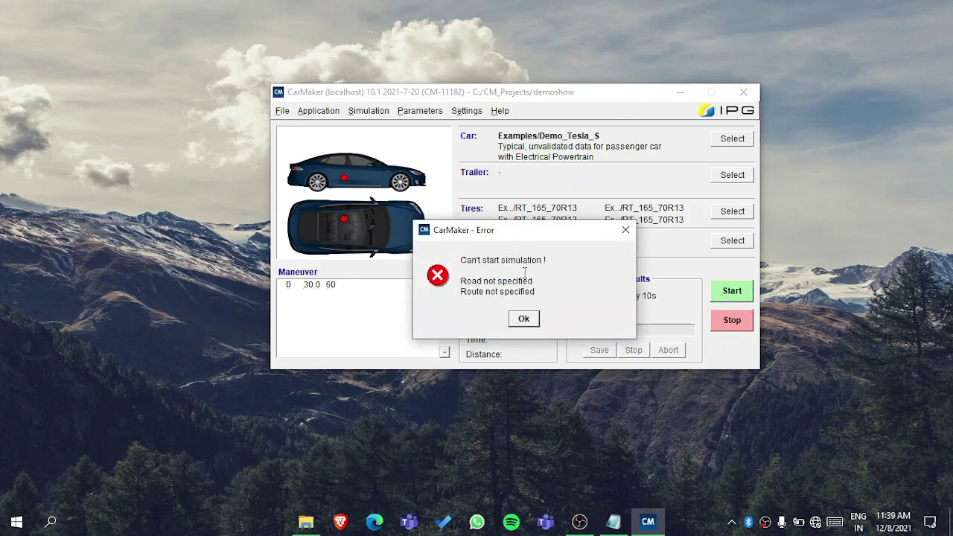
left_click(532, 319)
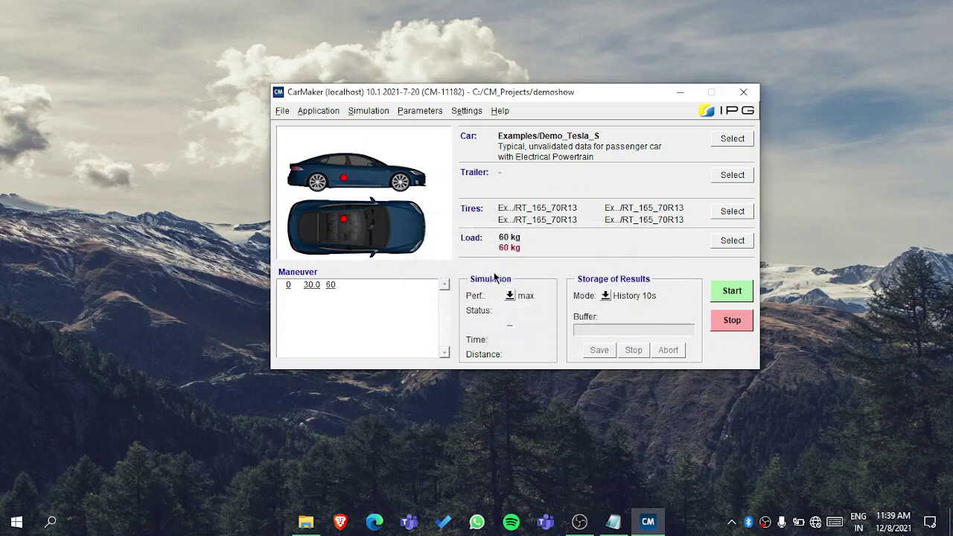
Open the Scenario Editor and draw a straight horizontal road segment about 180 m long.
left_click(428, 112)
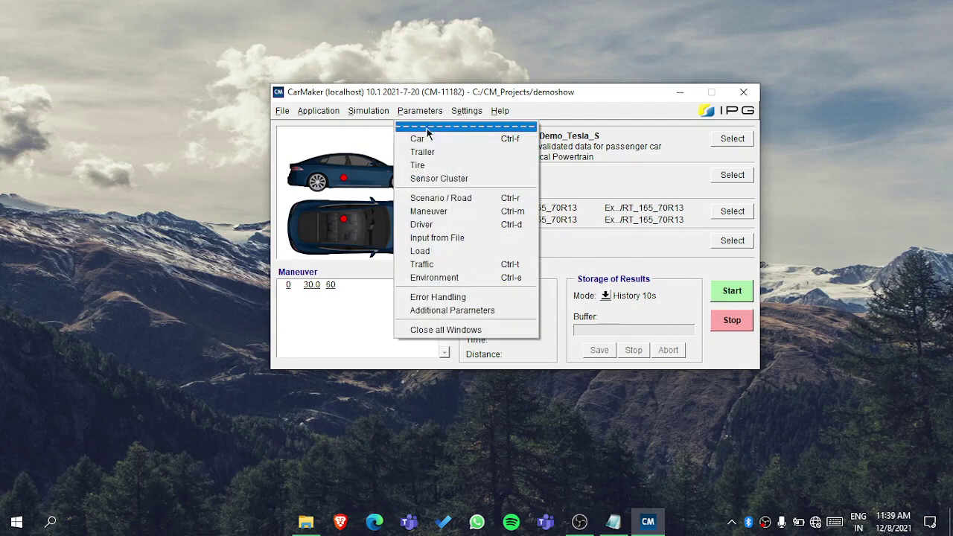
left_click(442, 200)
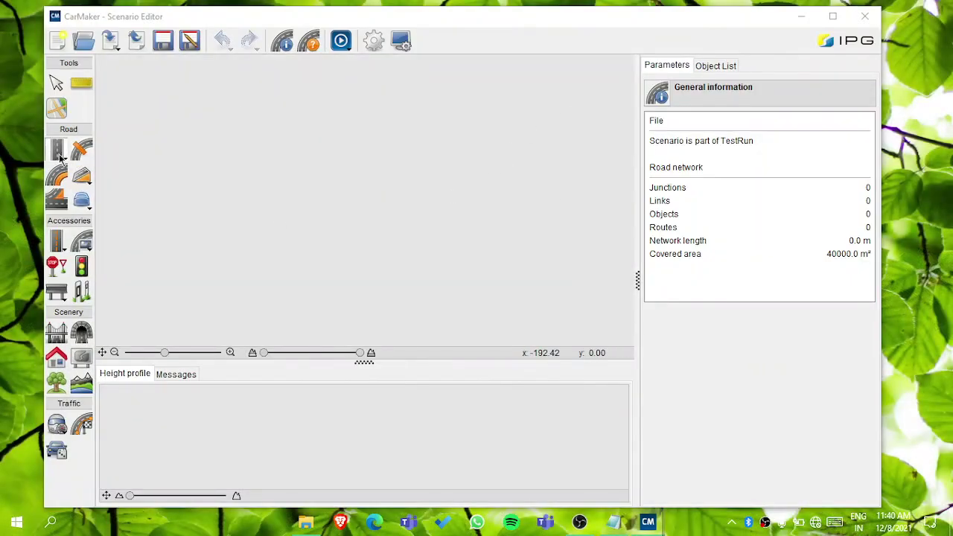
left_click(127, 186)
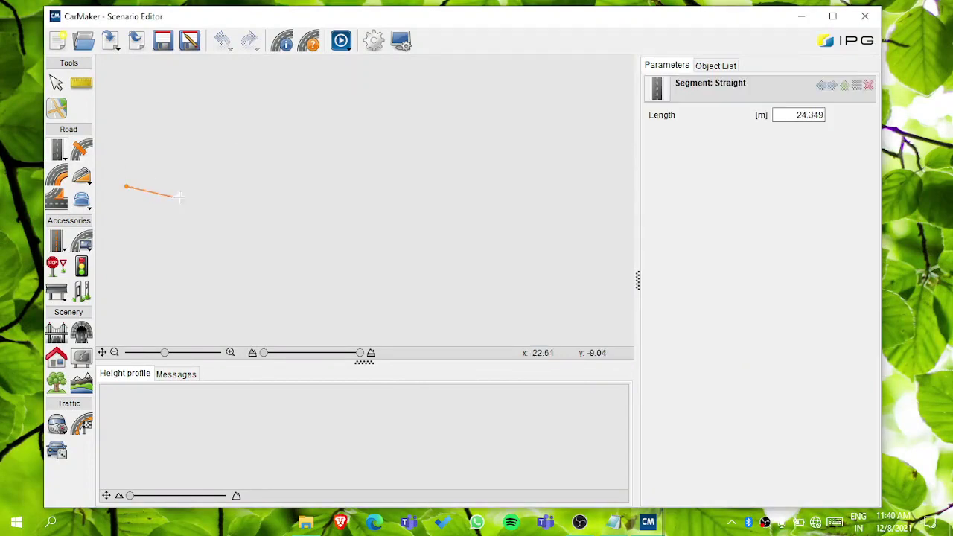
left_click(376, 186)
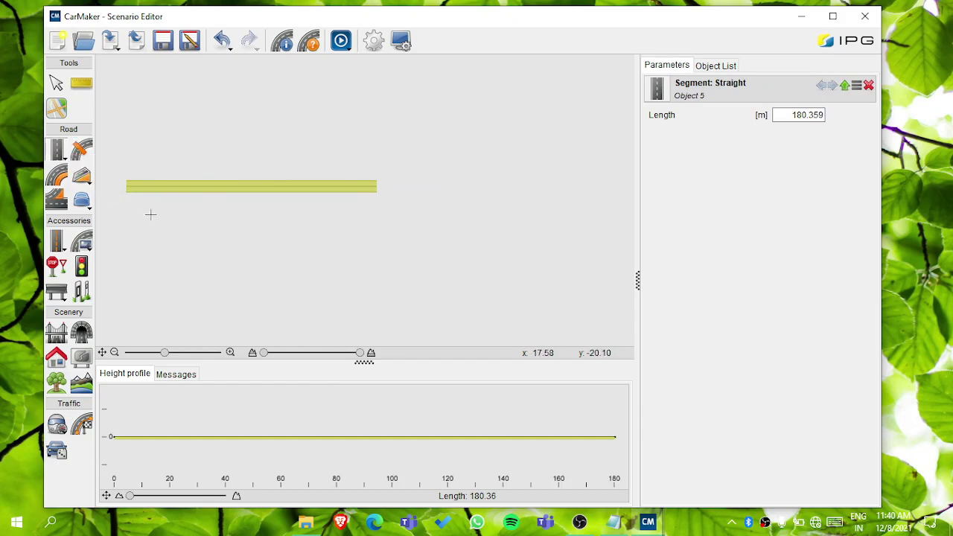
Define a route along the lower driving lane of the straight road and minimize the Scenario Editor.
scroll(127, 196, "up", 5)
scroll(124, 173, "up", 1)
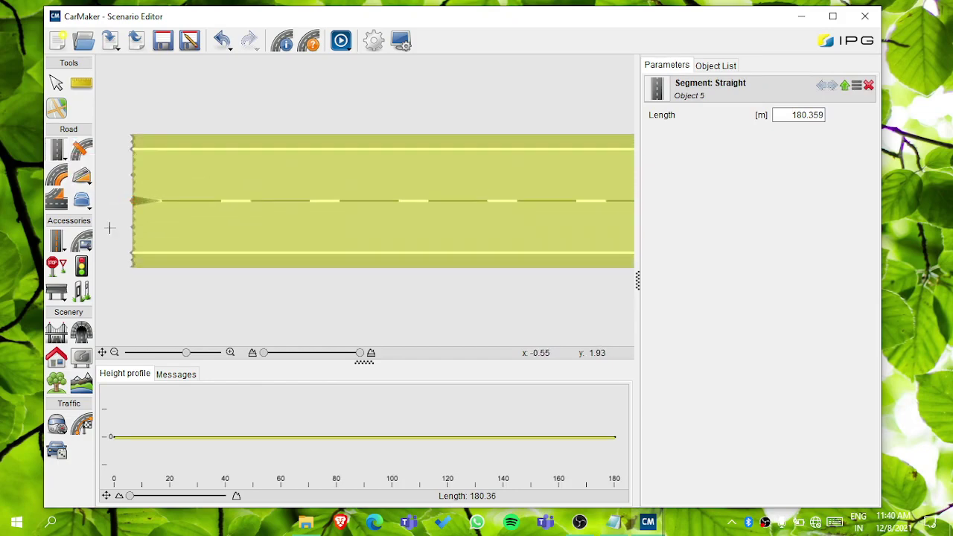
left_click(87, 424)
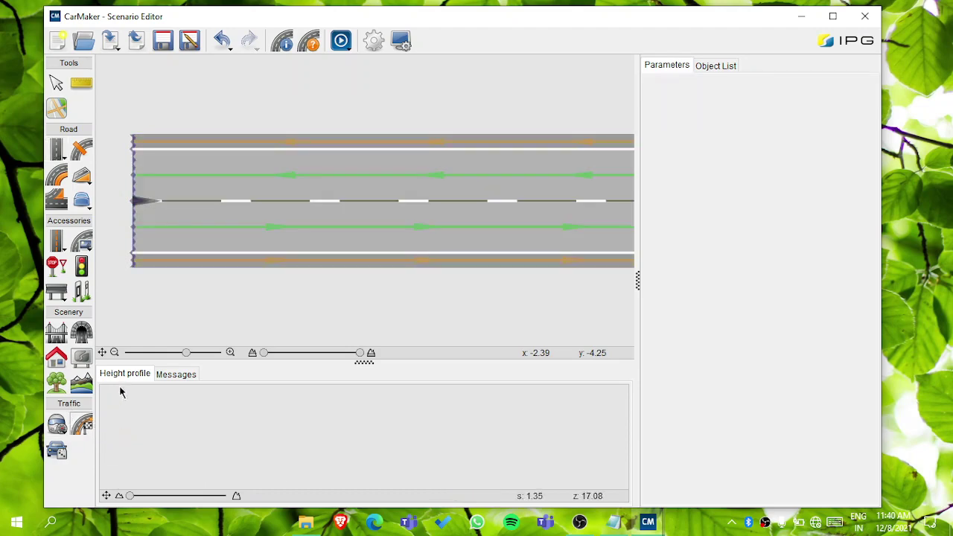
left_click(206, 227)
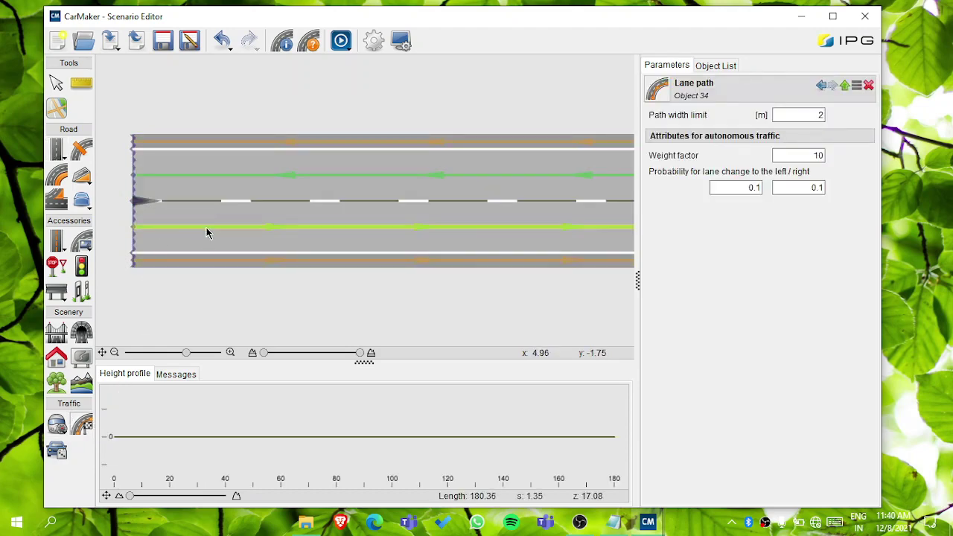
left_click(208, 227)
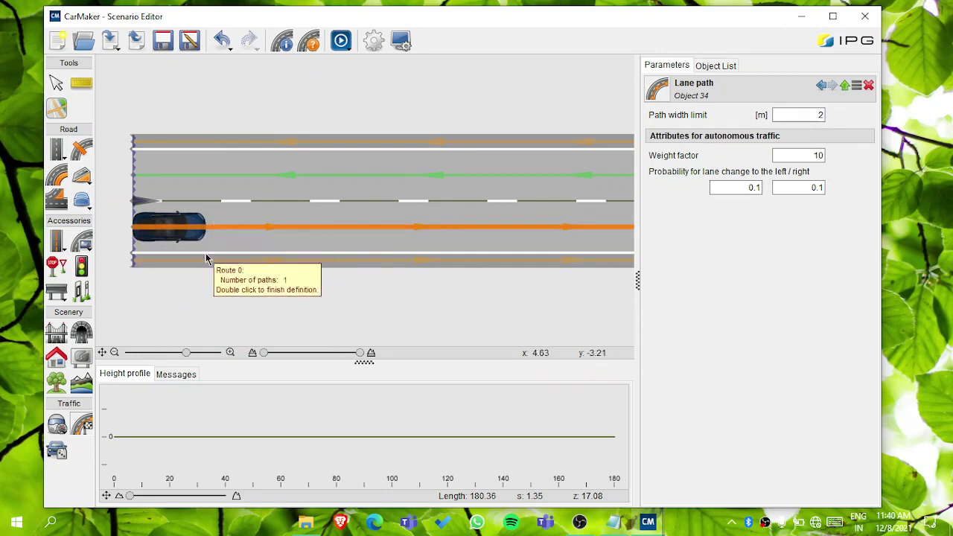
left_click(800, 16)
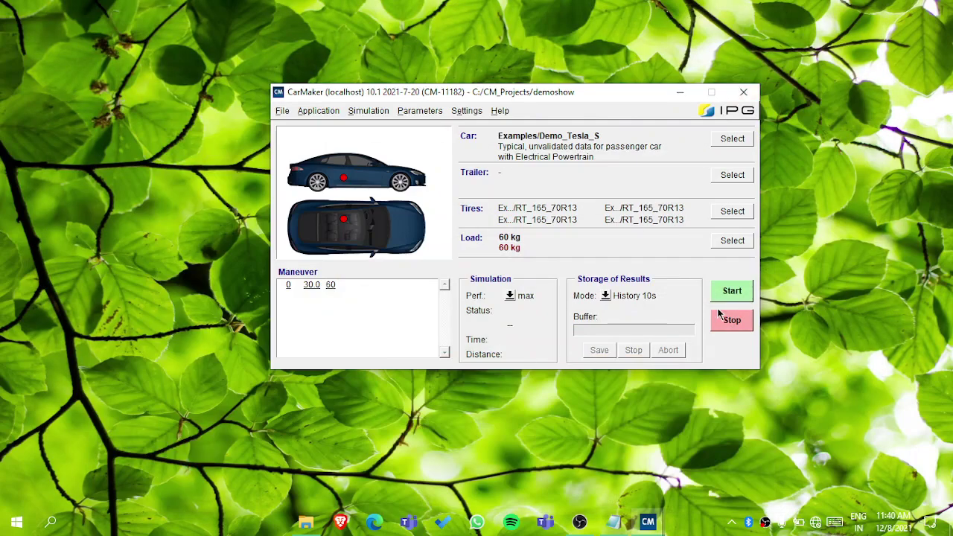
Run the simulation repeatedly, switching the results storage mode to collect only before the last run.
left_click(743, 296)
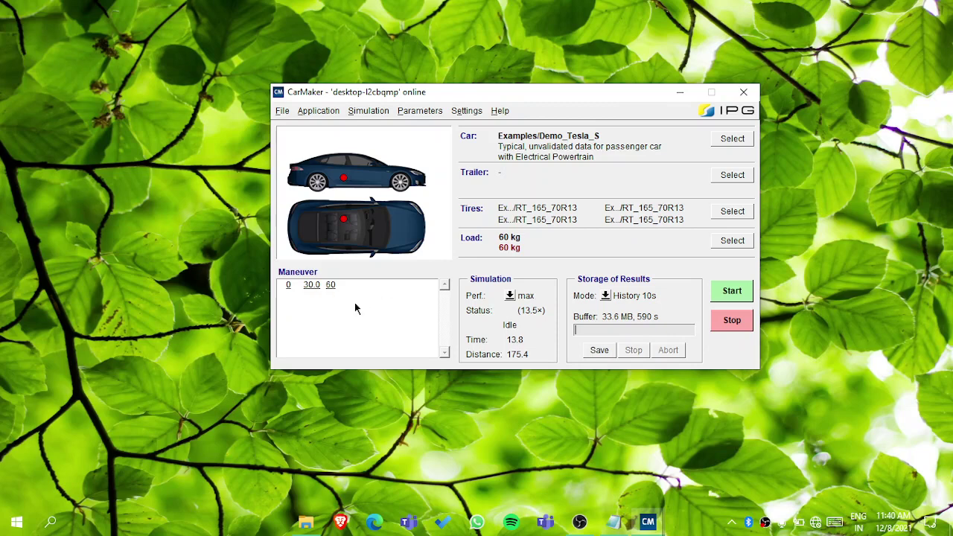
left_click(727, 291)
left_click(604, 296)
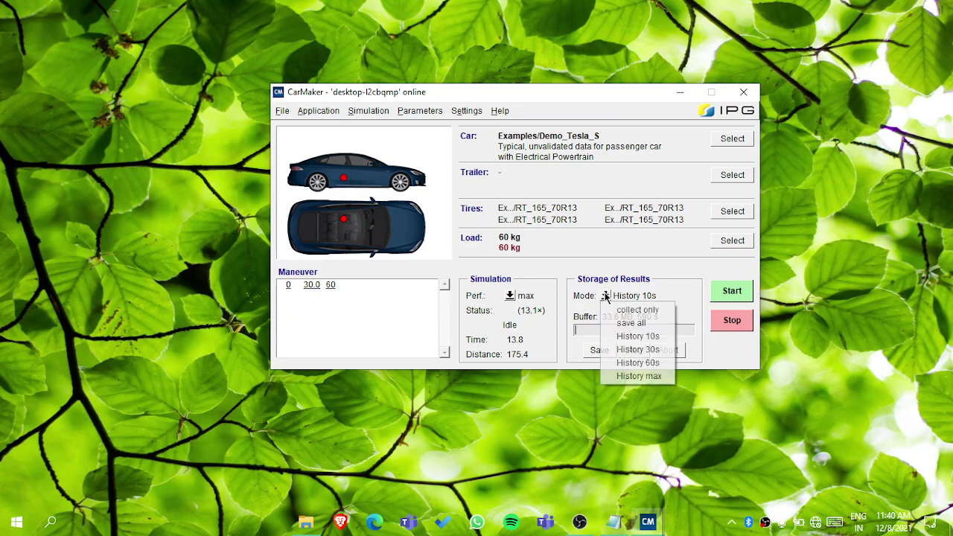
left_click(633, 309)
left_click(711, 294)
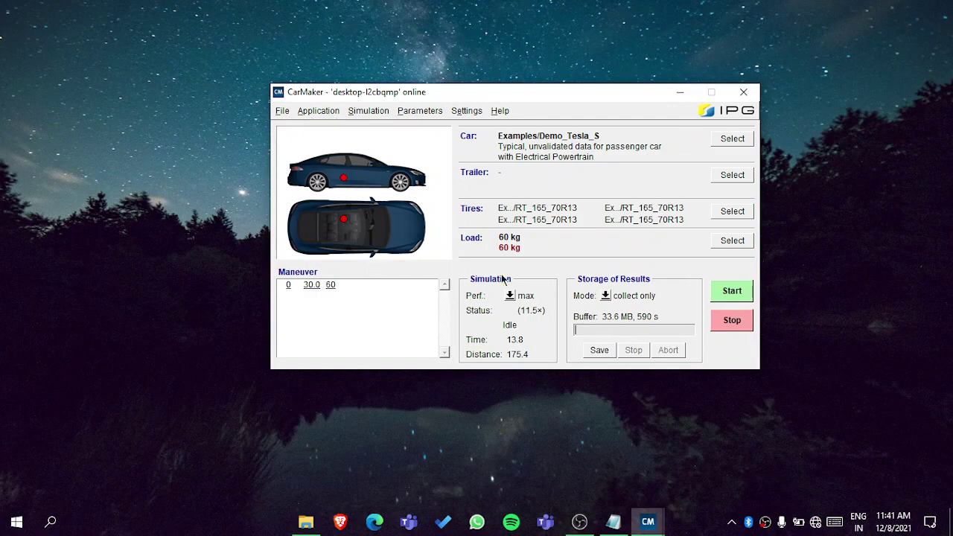
Save the test run in the project's TestRun folder under the name demoshowtesla.
left_click(283, 113)
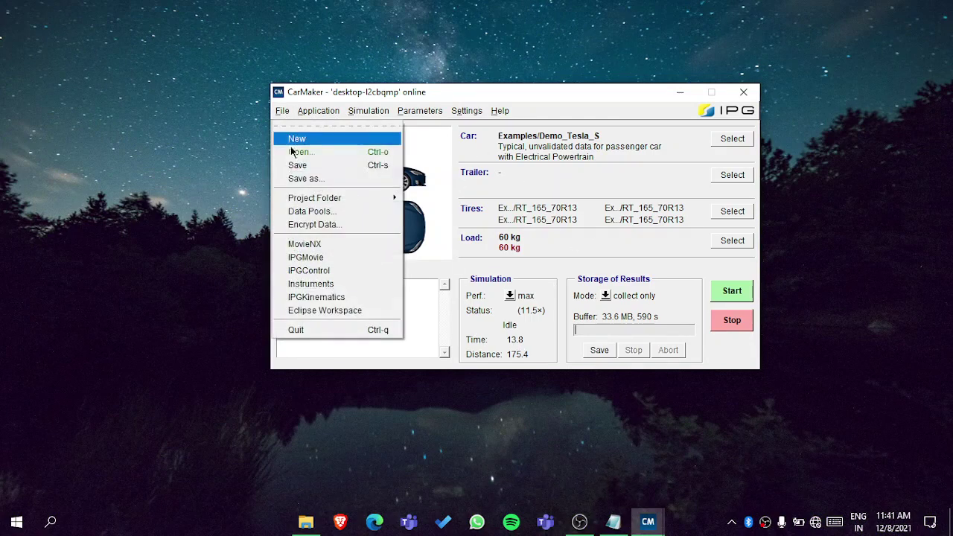
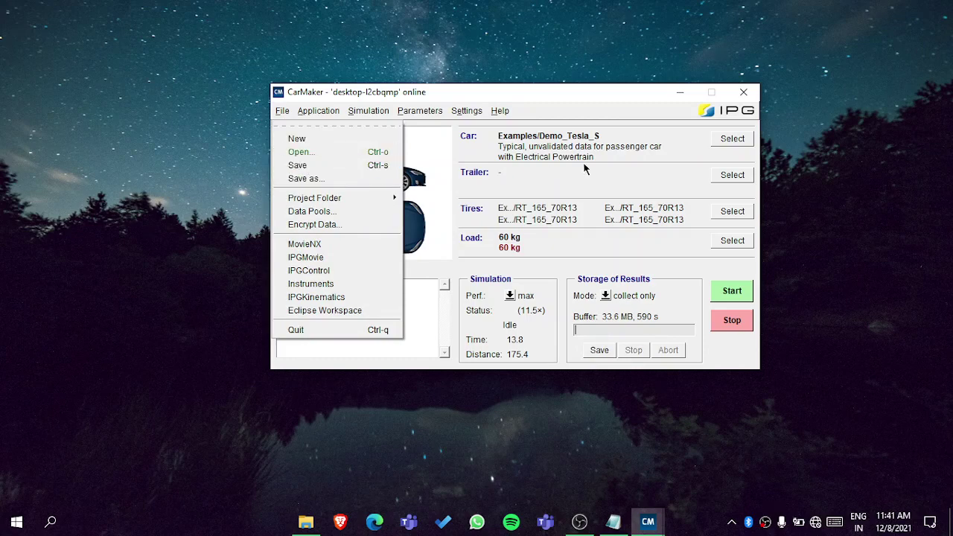
left_click(614, 190)
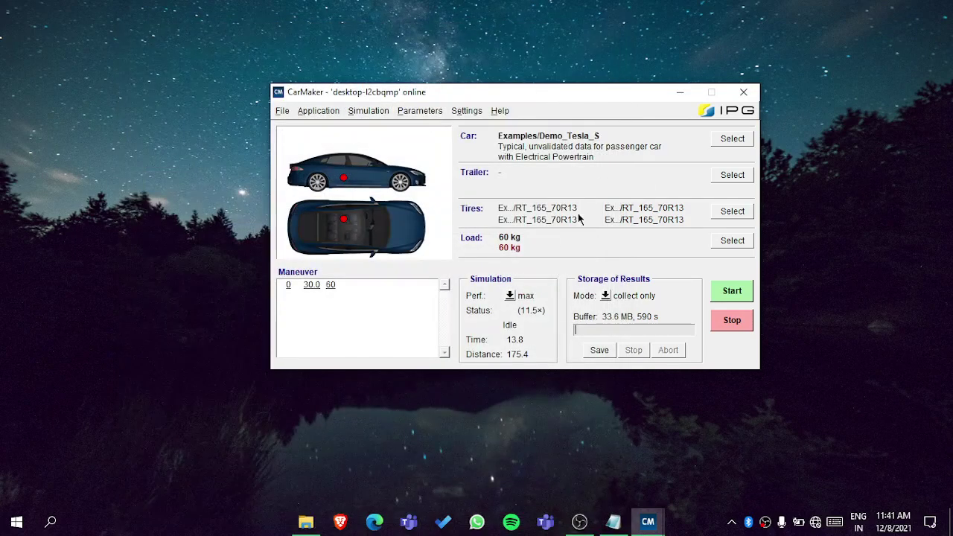
left_click(289, 116)
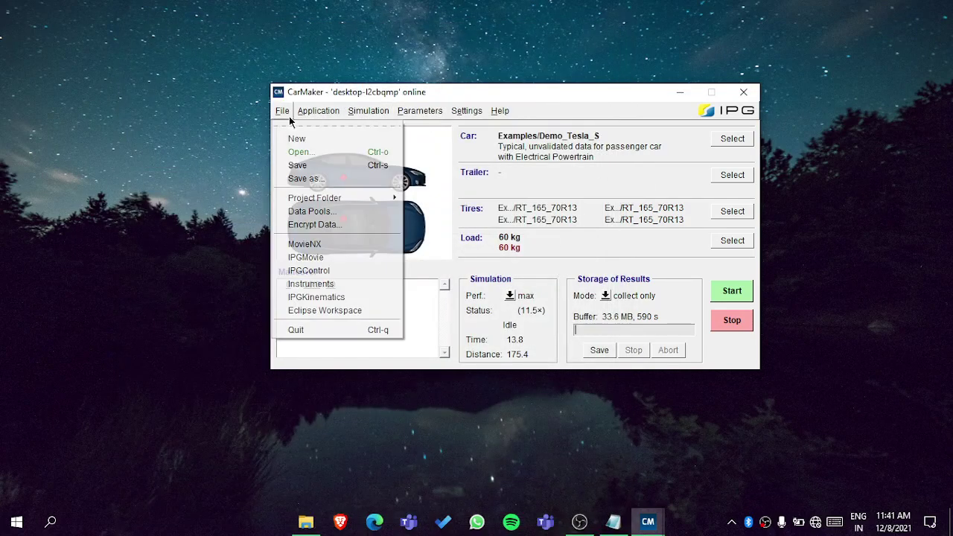
left_click(292, 165)
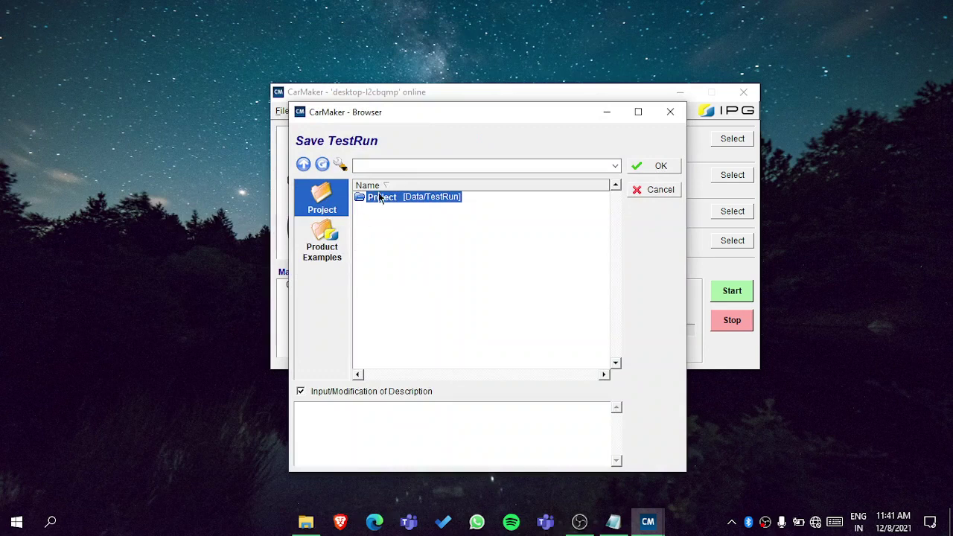
left_click(418, 166)
type("demos")
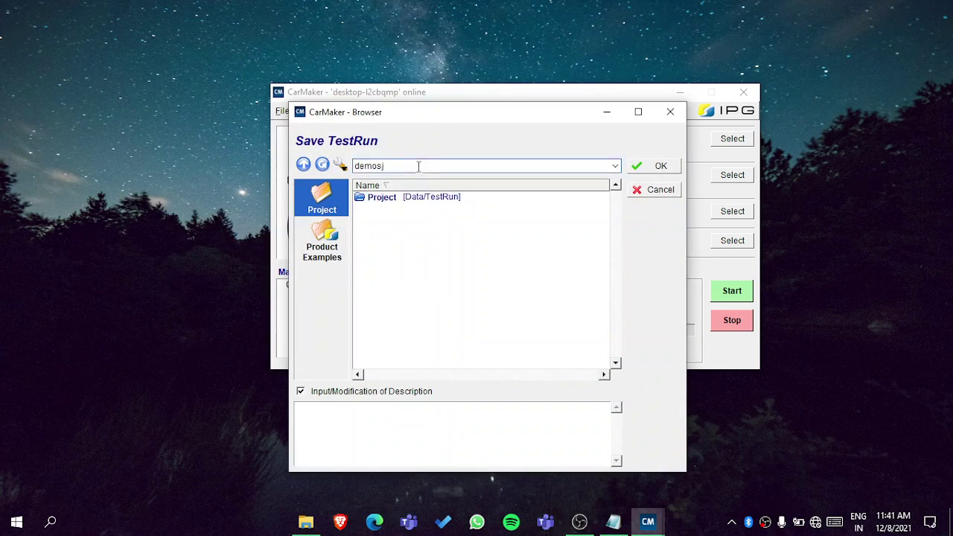
type("howtesla")
left_click(654, 167)
Create a new empty test run, then load the saved test run demoshowtesla from the project.
left_click(281, 110)
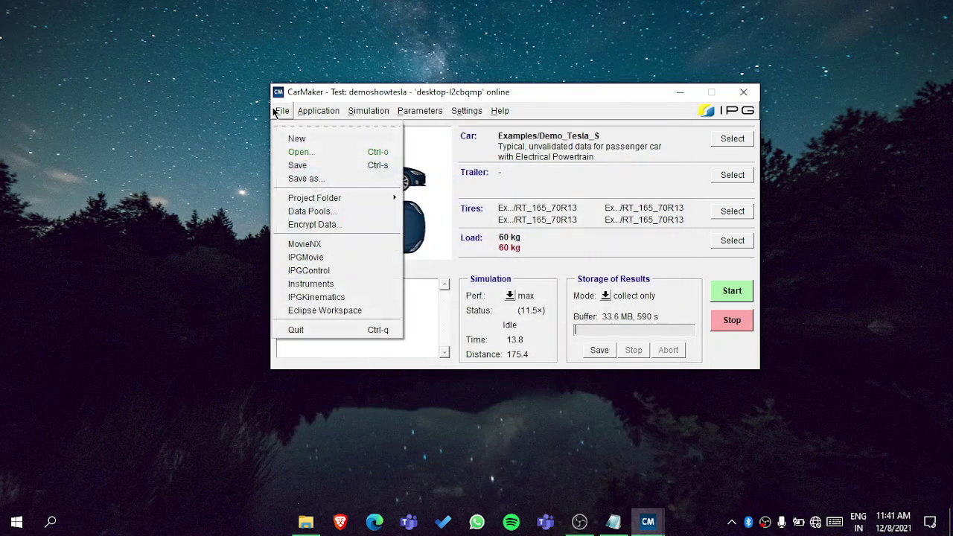
left_click(290, 140)
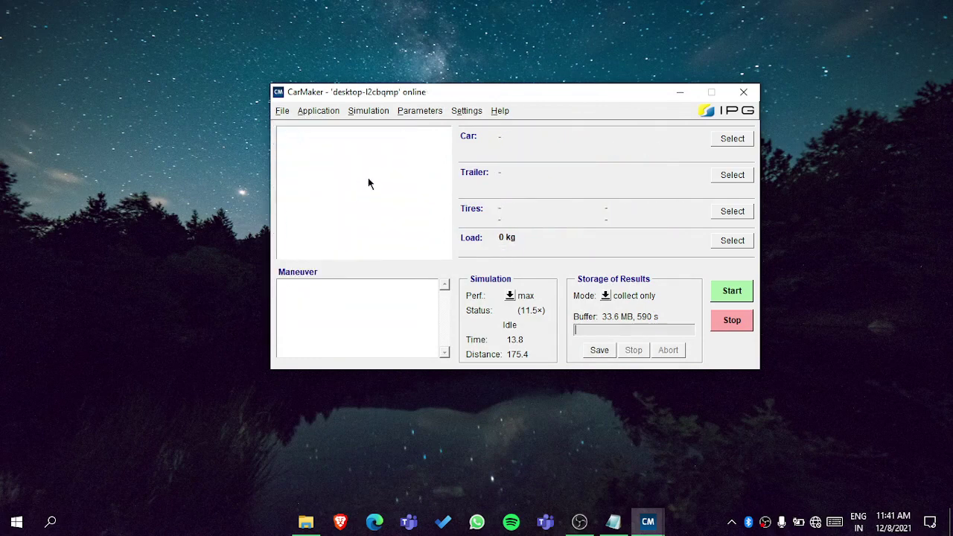
left_click(282, 110)
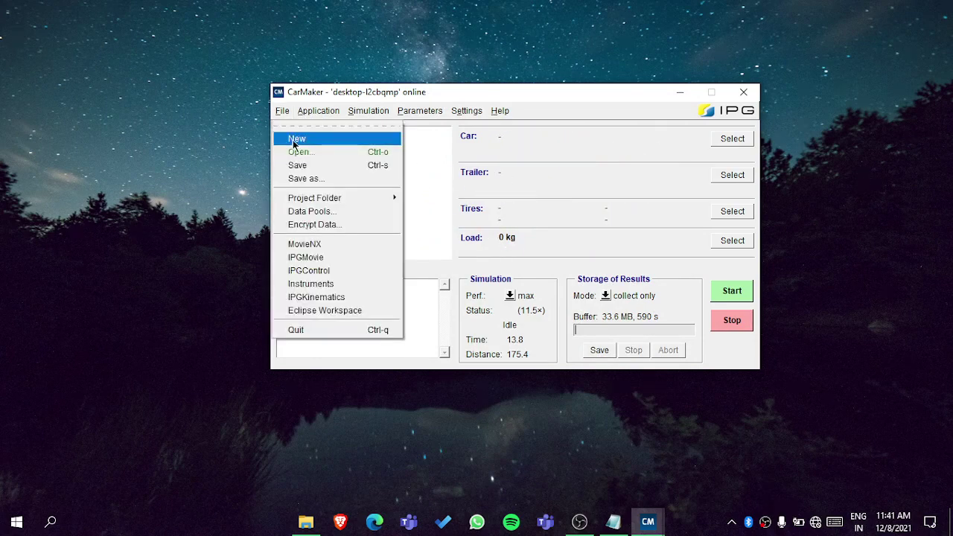
left_click(294, 151)
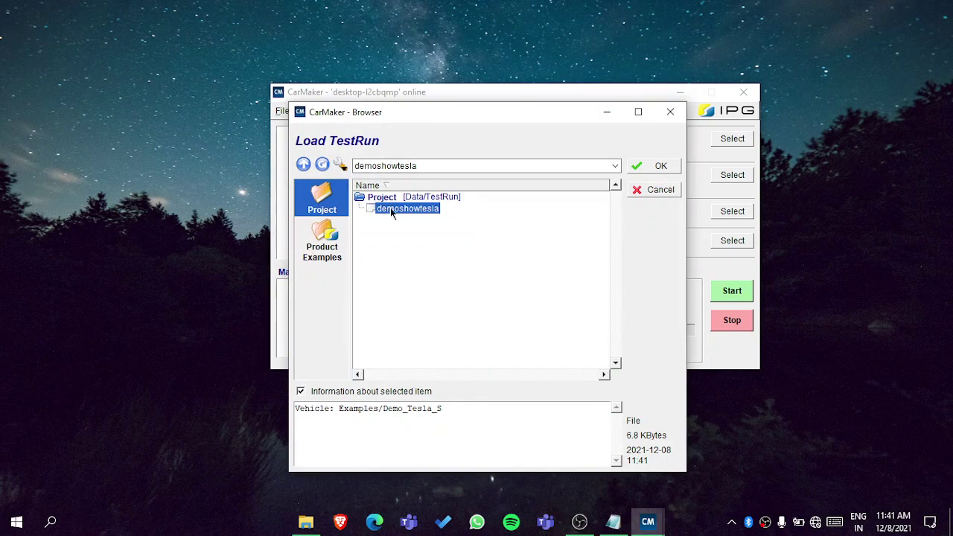
left_click(660, 167)
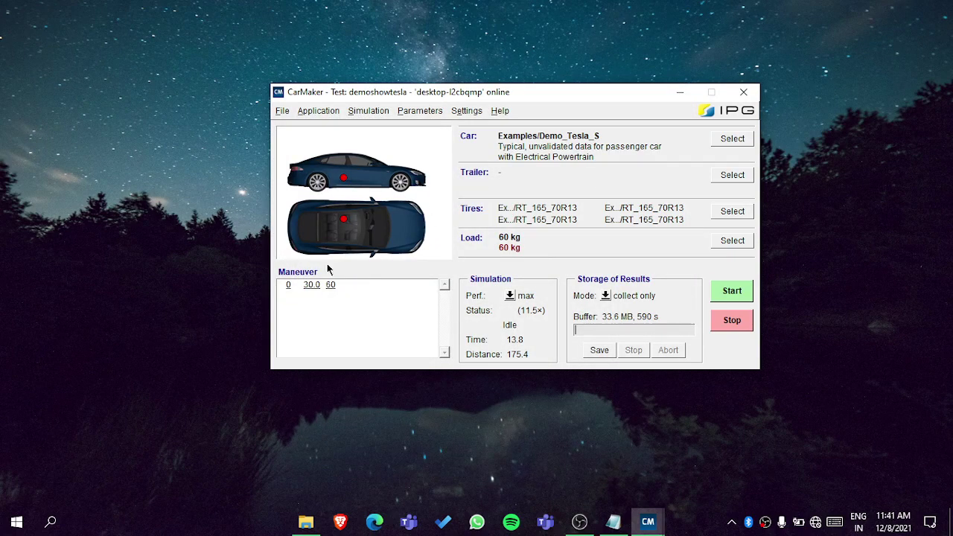
Open the Instruments window to view the dashboard gauges and minimize it.
left_click(281, 113)
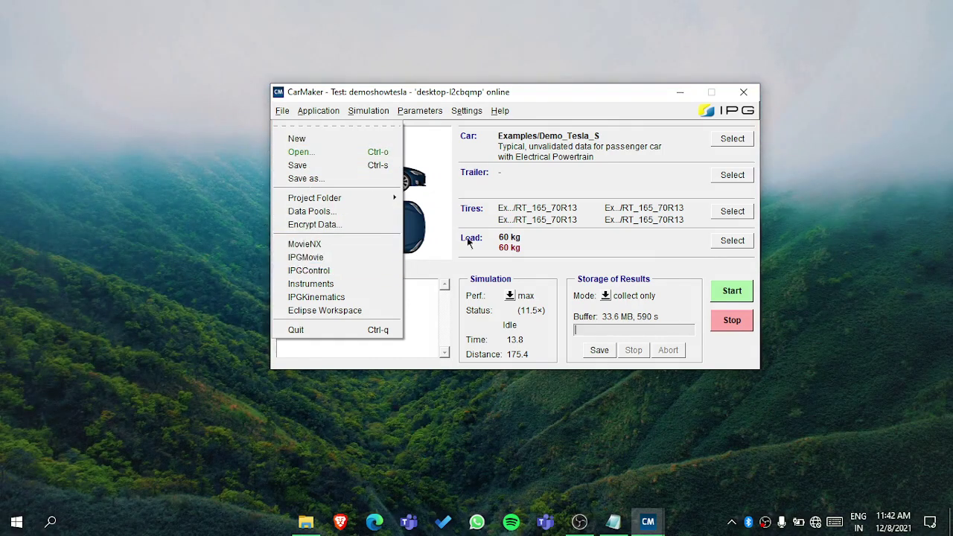
left_click(300, 285)
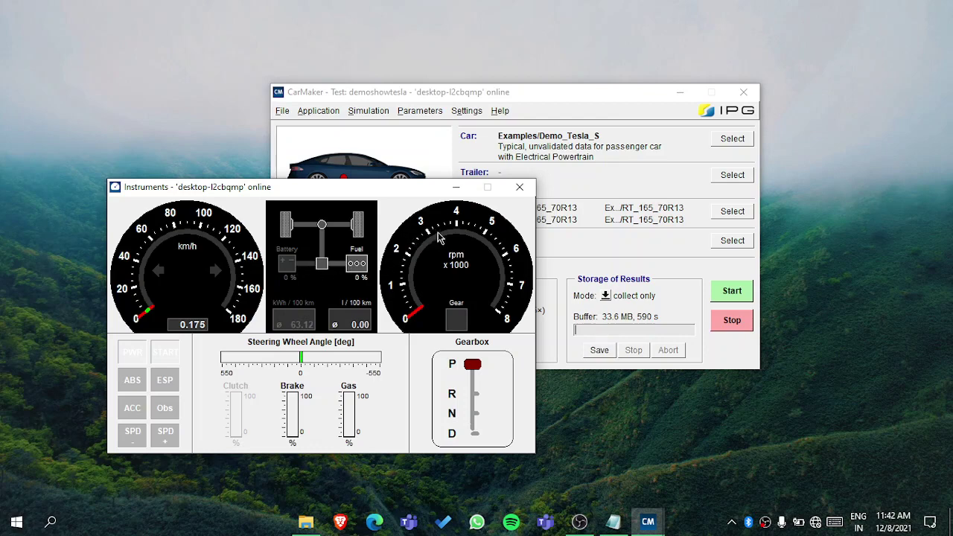
left_click(456, 187)
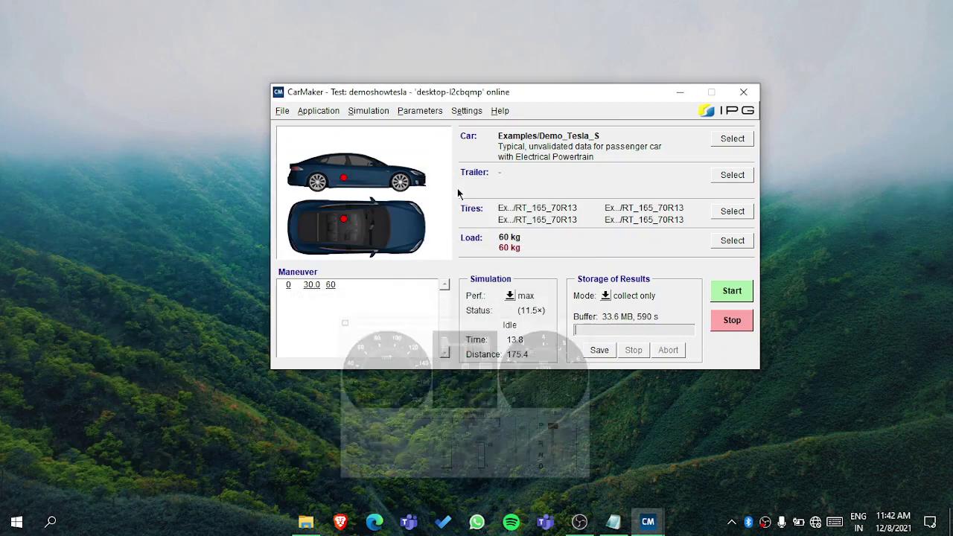
left_click(289, 113)
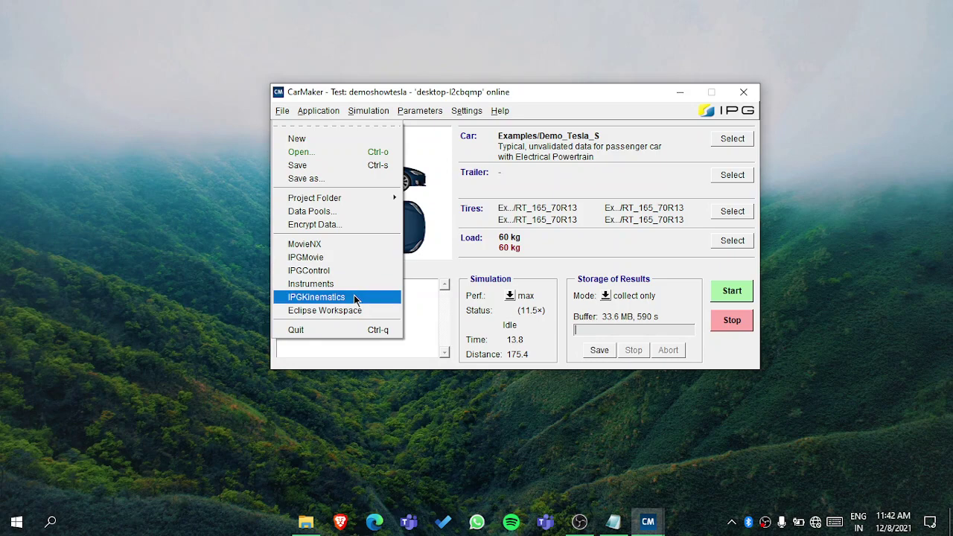
Open Direct Variable Access, browse the available brake and car quantities without selecting any, and close it.
left_click(332, 112)
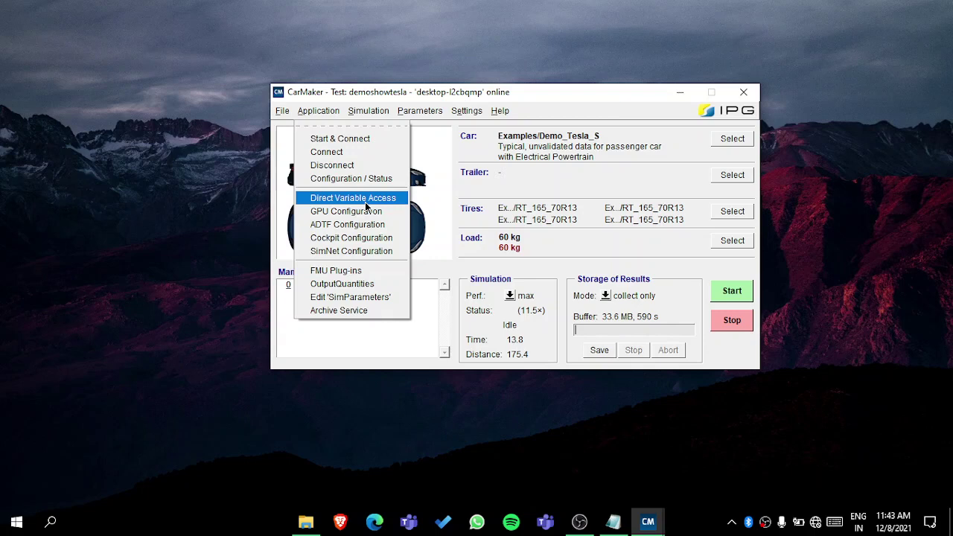
left_click(353, 198)
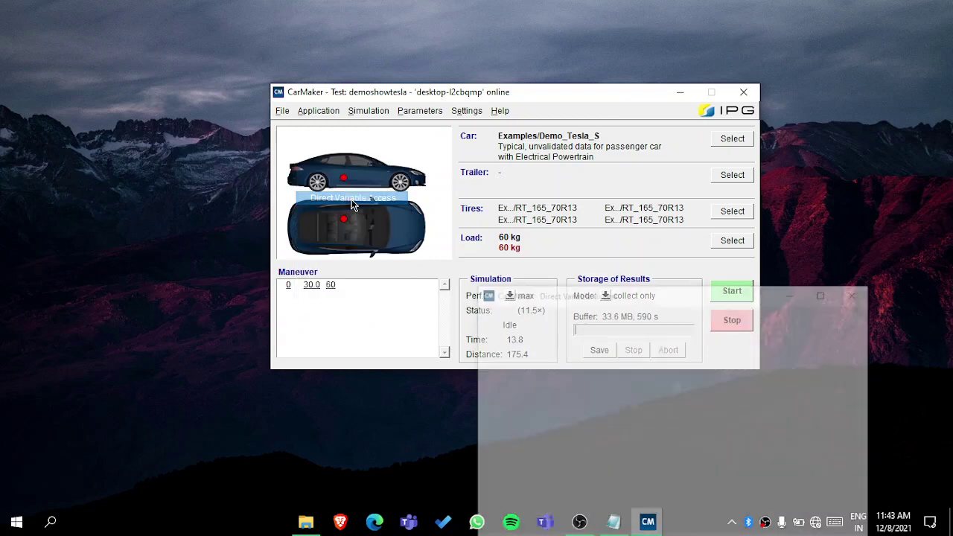
left_click_drag(649, 300, 608, 148)
left_click(441, 215)
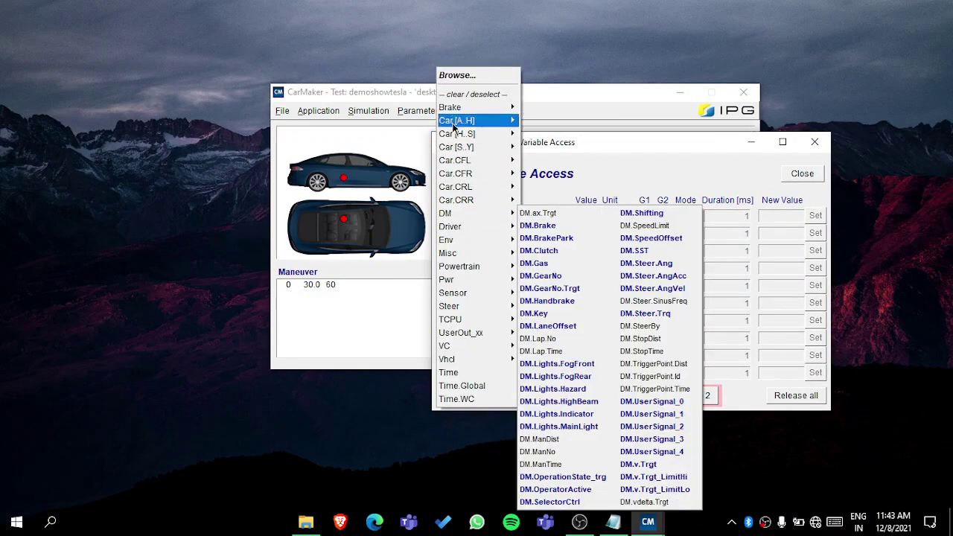
mouse_move(478, 113)
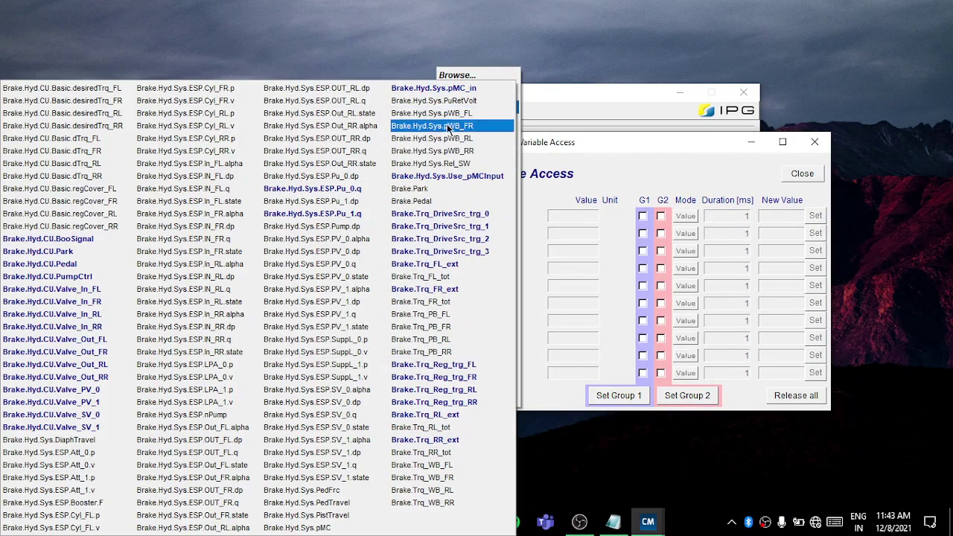
left_click(557, 201)
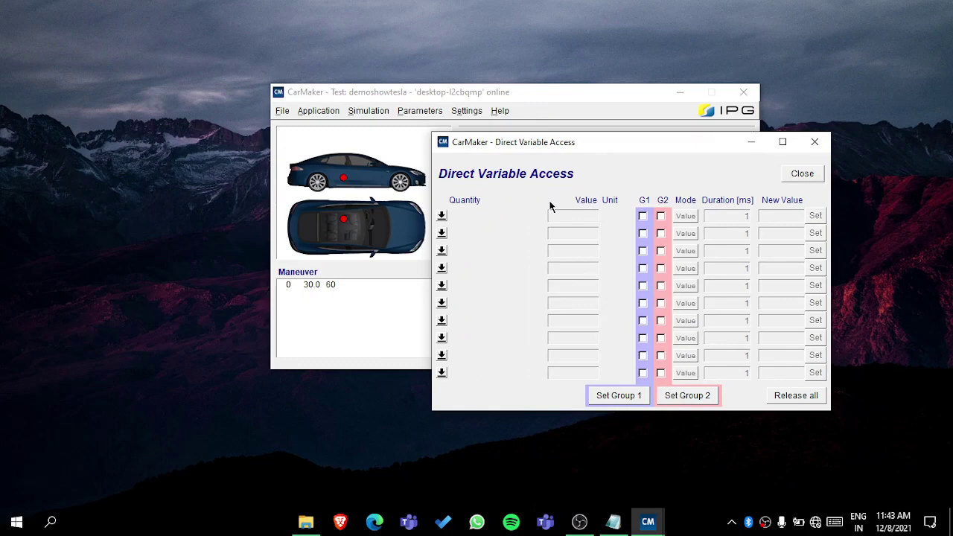
left_click(442, 216)
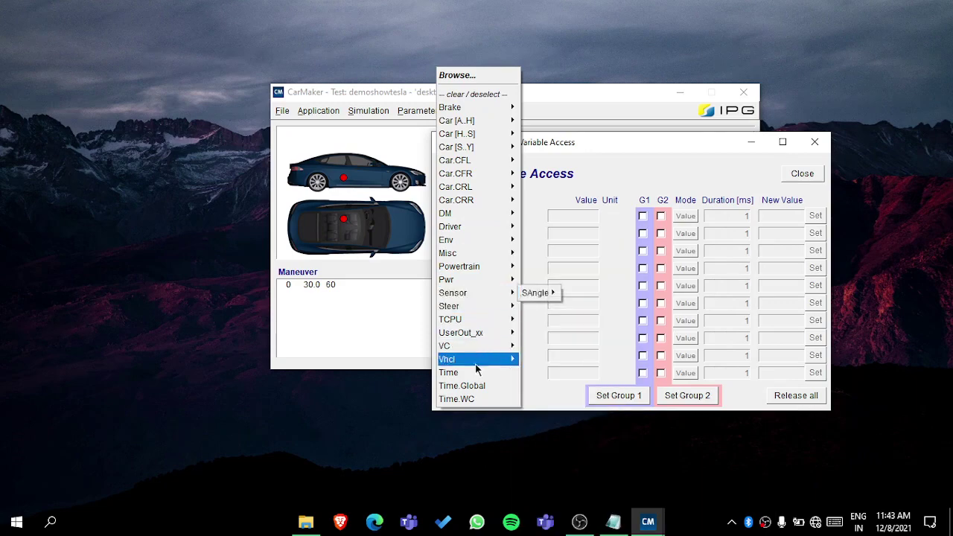
mouse_move(476, 133)
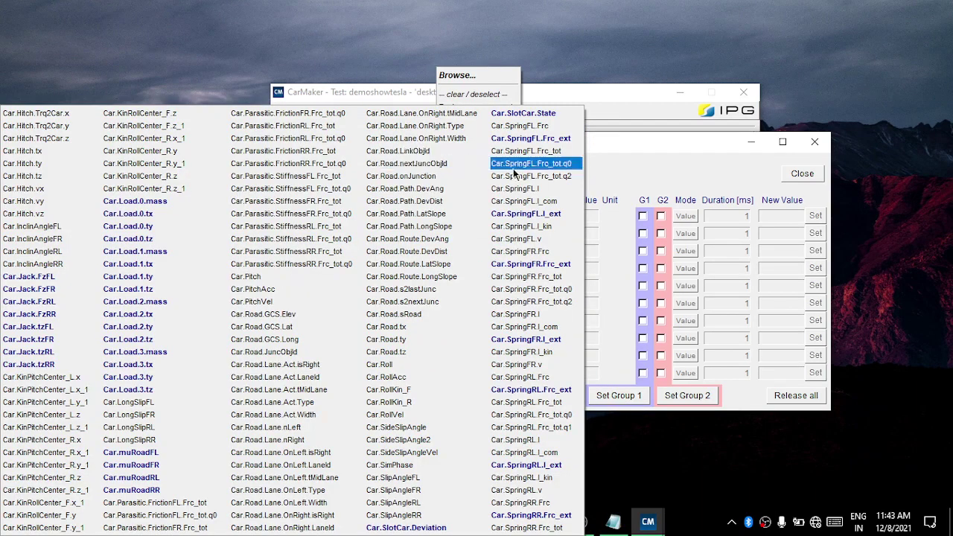
left_click(644, 162)
left_click(783, 173)
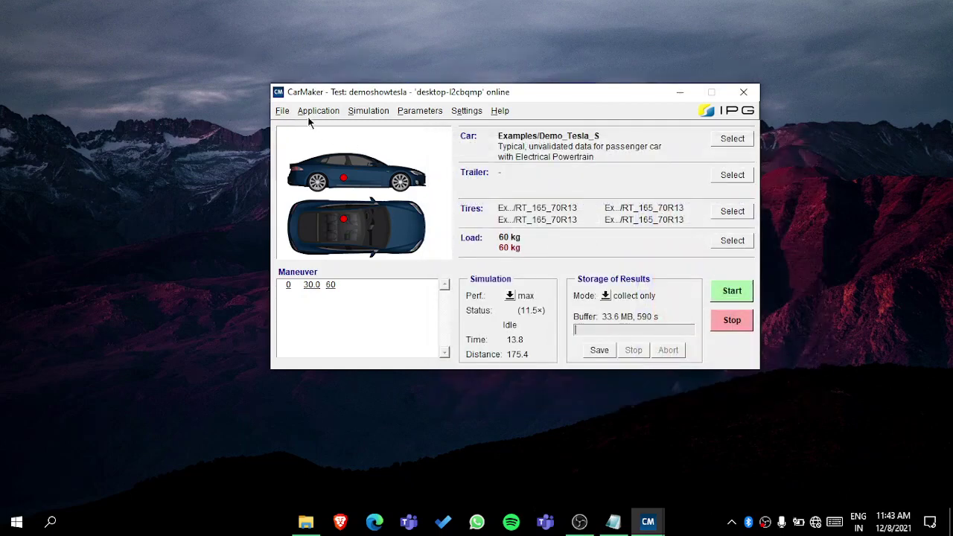
Open the Session Log to review the logged simulation runs and close it.
left_click(307, 116)
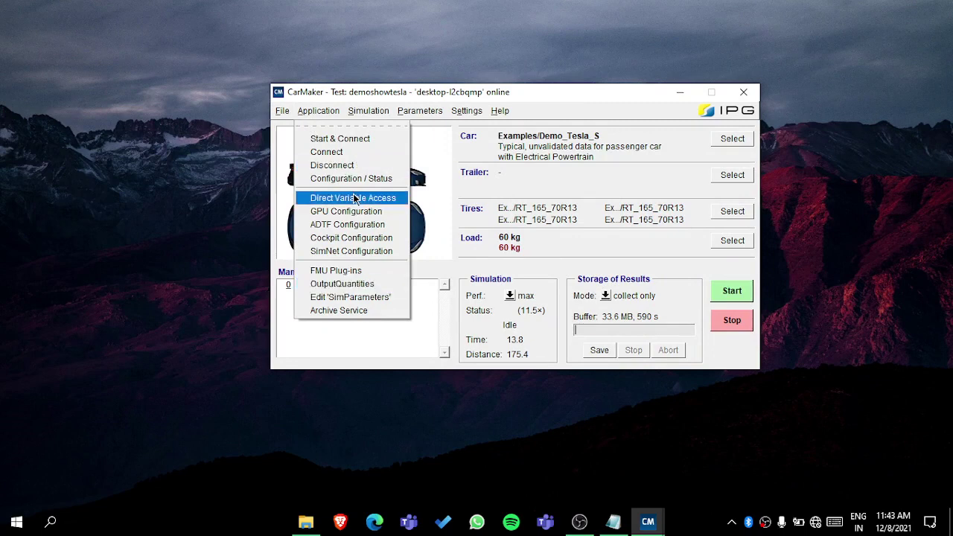
left_click(375, 113)
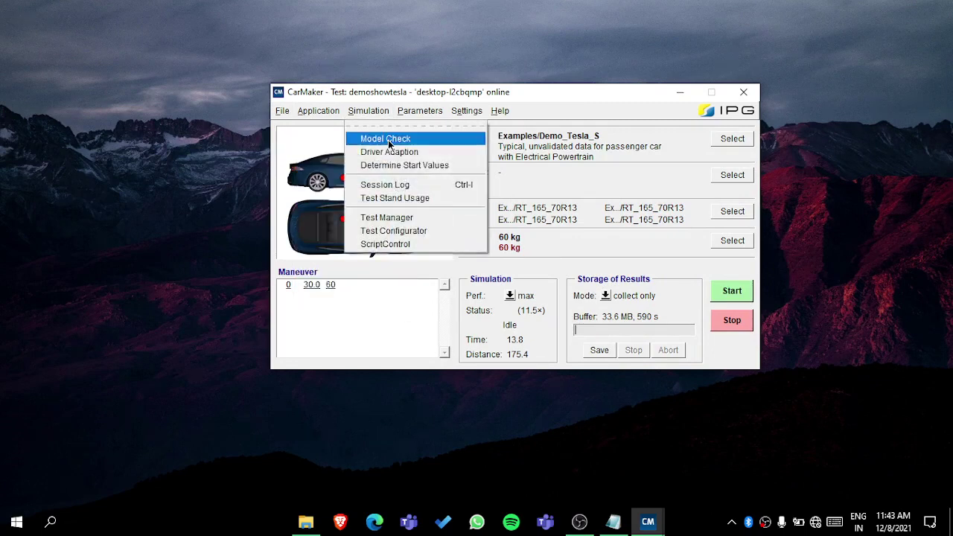
left_click(402, 186)
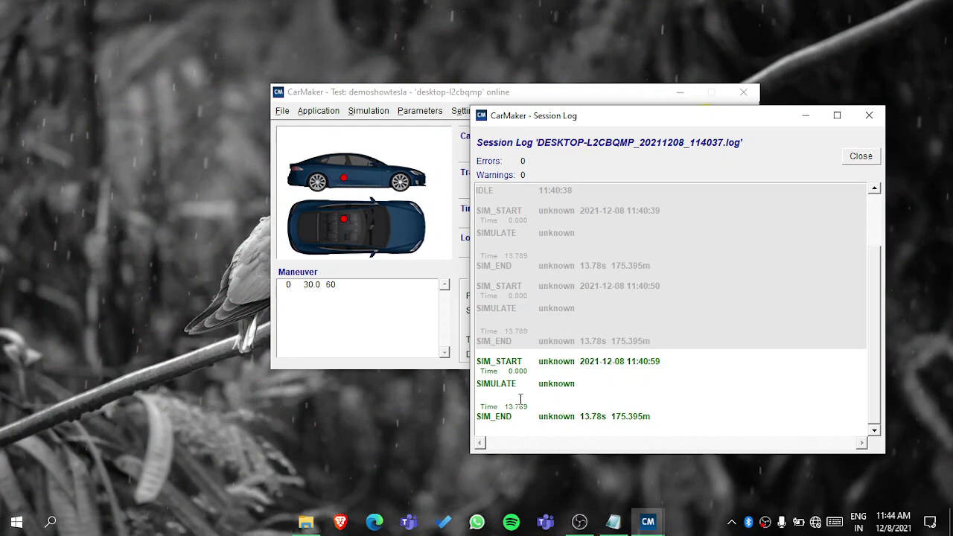
left_click(859, 155)
View the Driver Adaption settings and close them without starting an adaption.
left_click(361, 111)
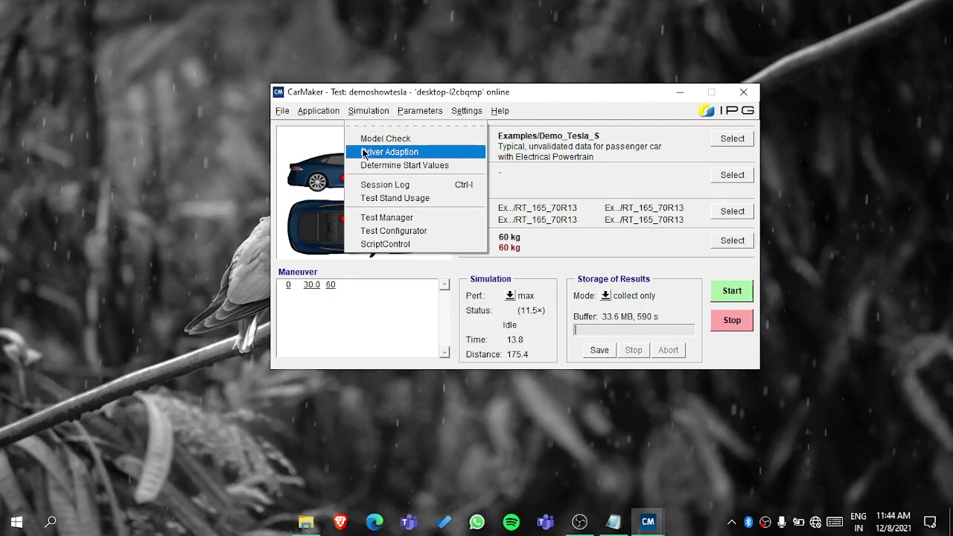
left_click(364, 153)
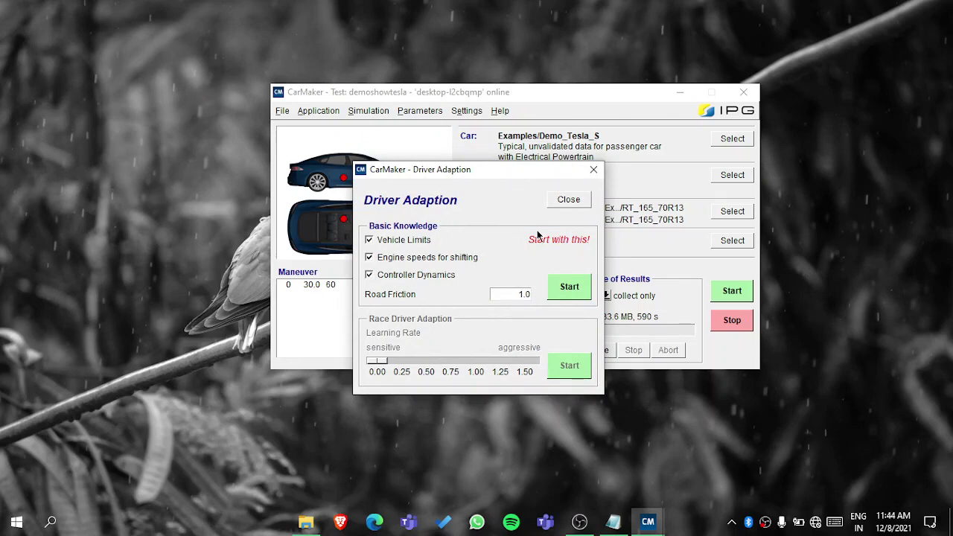
left_click(568, 199)
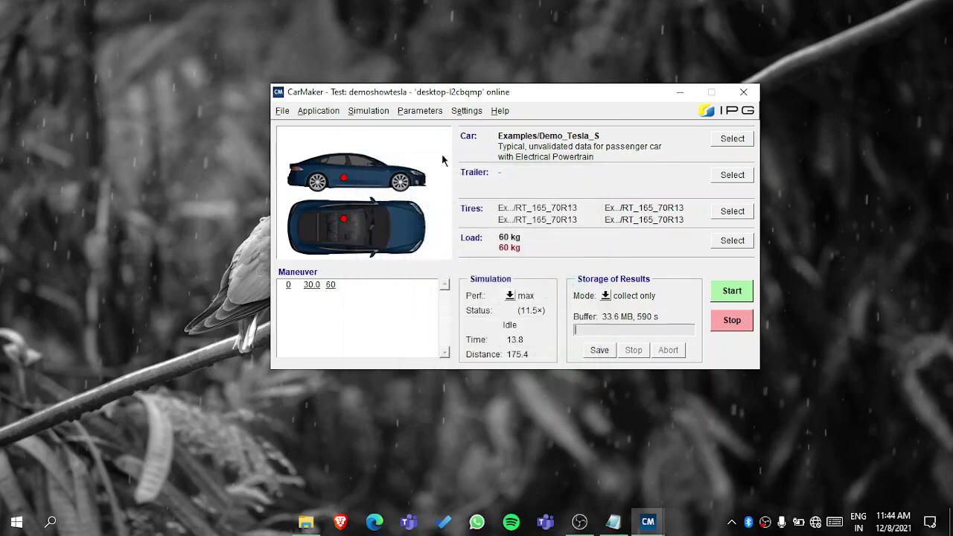
Open the car's Vehicle Data Set and its Vehicle Data Set Generator, moving the generator window fully into view.
left_click(364, 112)
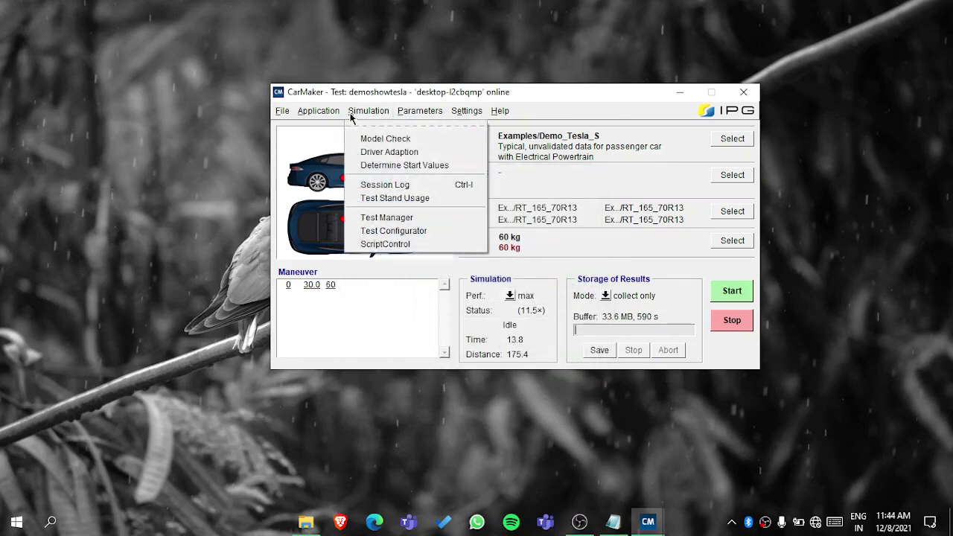
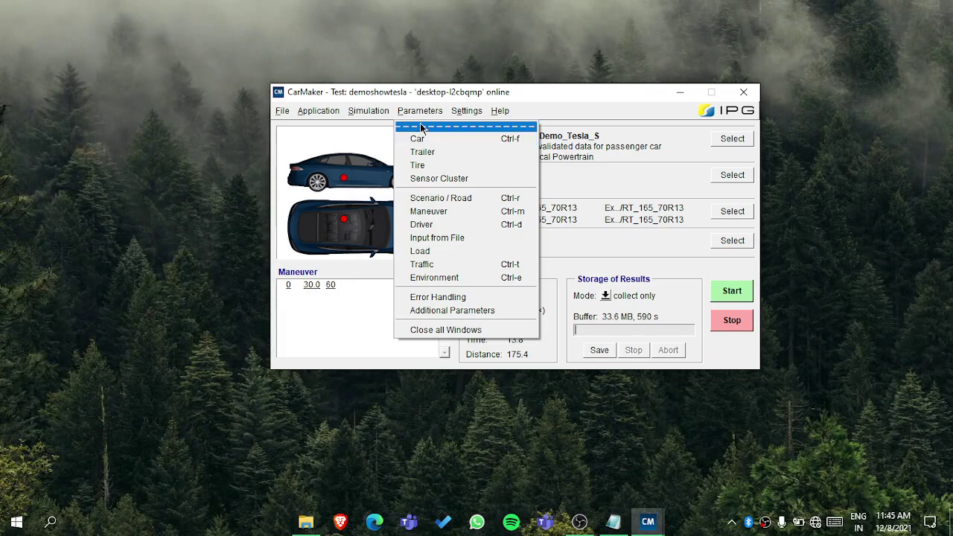
left_click(425, 139)
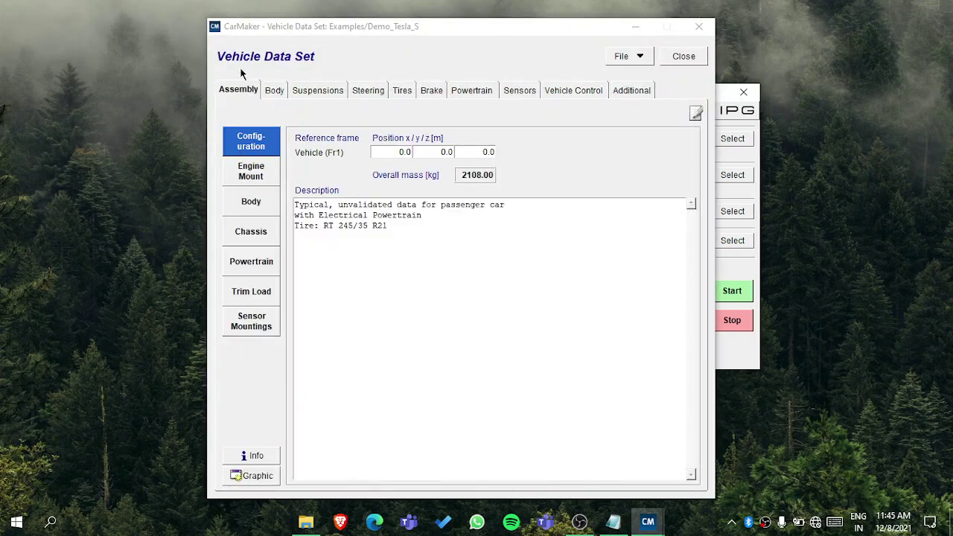
left_click(631, 56)
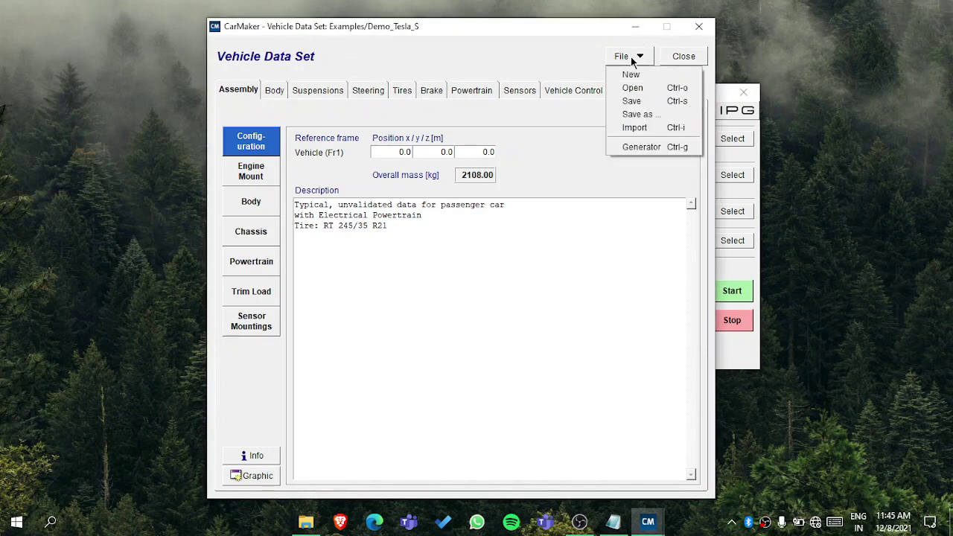
left_click(629, 148)
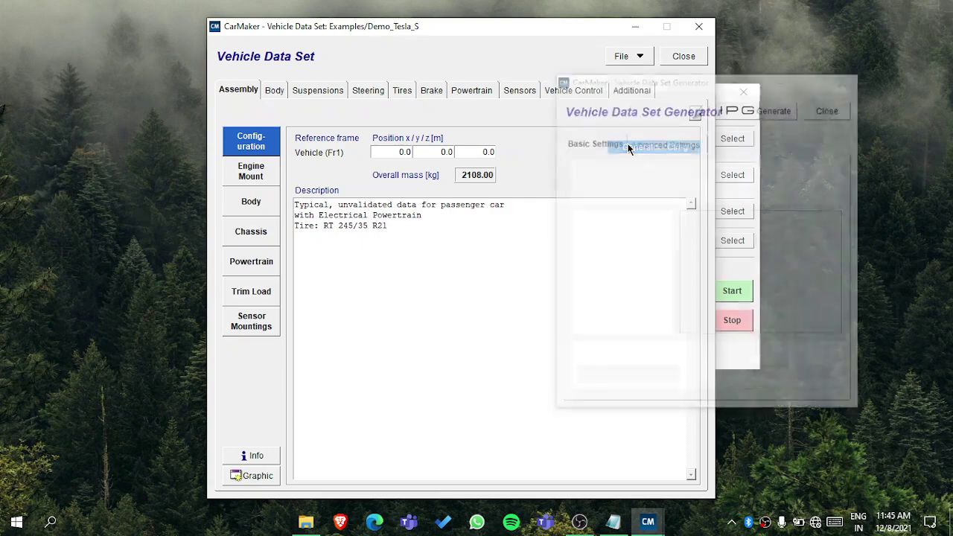
left_click_drag(720, 82, 680, 45)
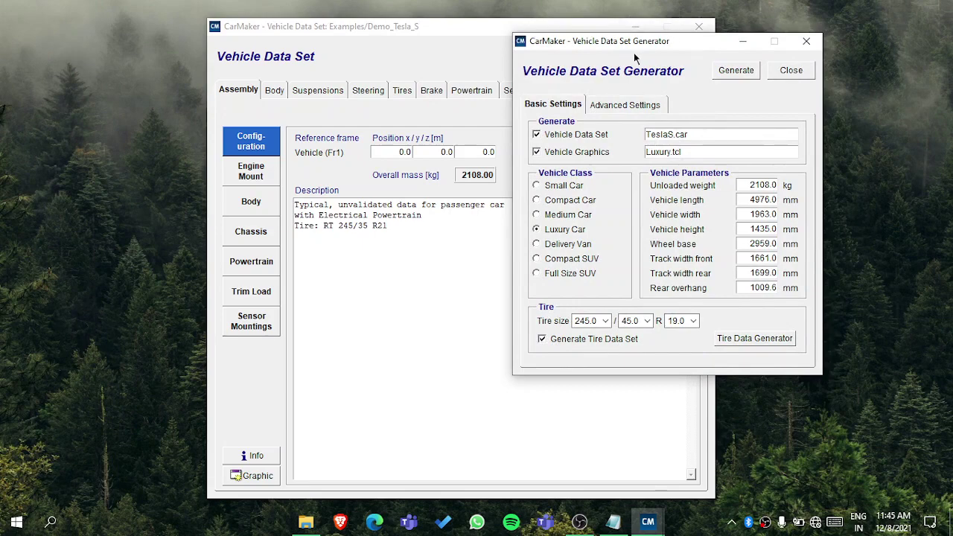
Reposition the Vehicle Data Set and Vehicle Data Set Generator windows to view both, and close them without generating anything.
left_click_drag(633, 52, 725, 58)
left_click_drag(512, 29, 424, 263)
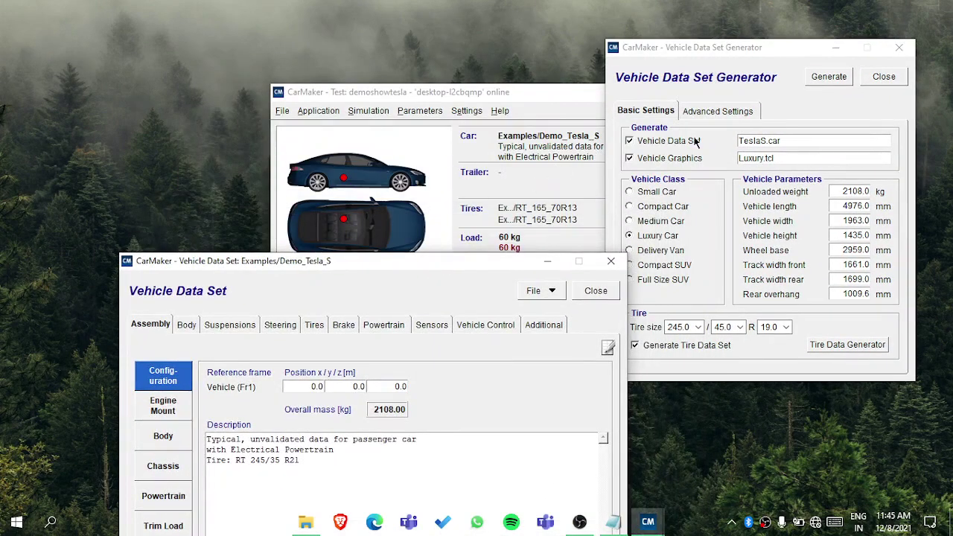
left_click_drag(478, 272, 467, 30)
left_click(701, 45)
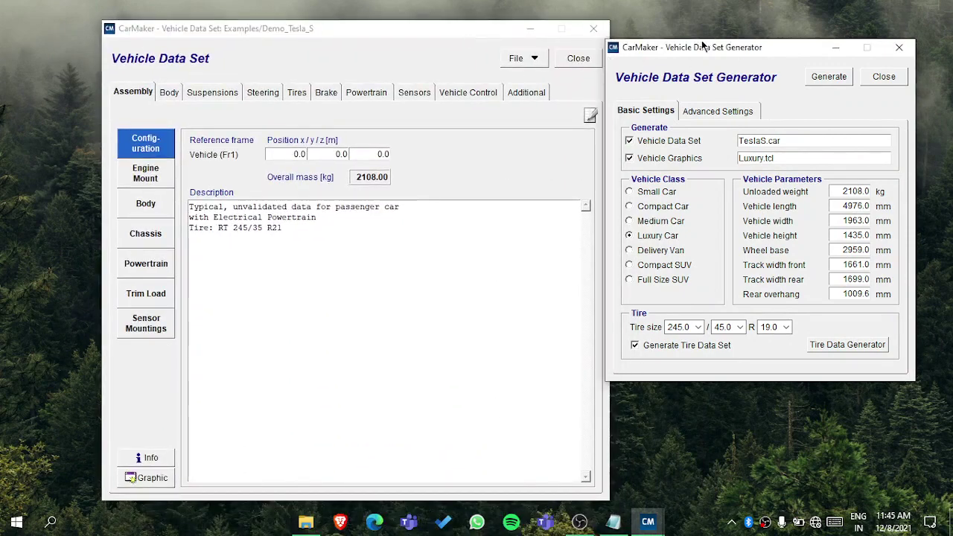
left_click_drag(669, 54, 535, 30)
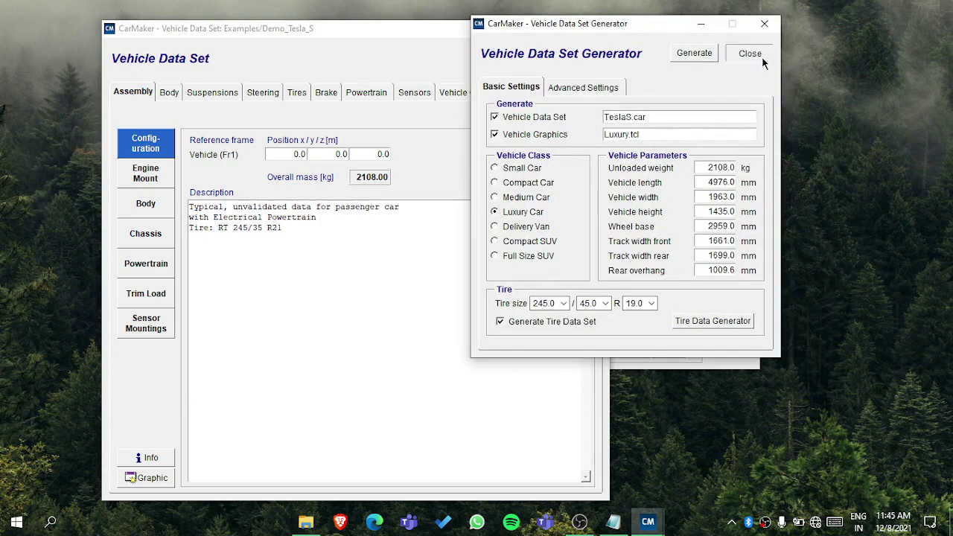
left_click(749, 53)
left_click(592, 60)
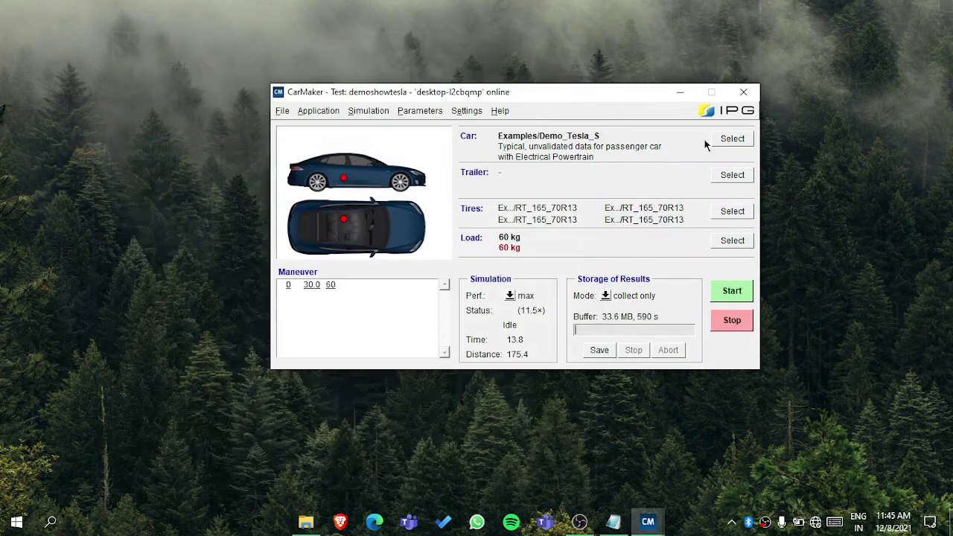
Deselect Examples/Demo_Tesla_S so that no car is assigned to the test run.
left_click(730, 143)
left_click(456, 316)
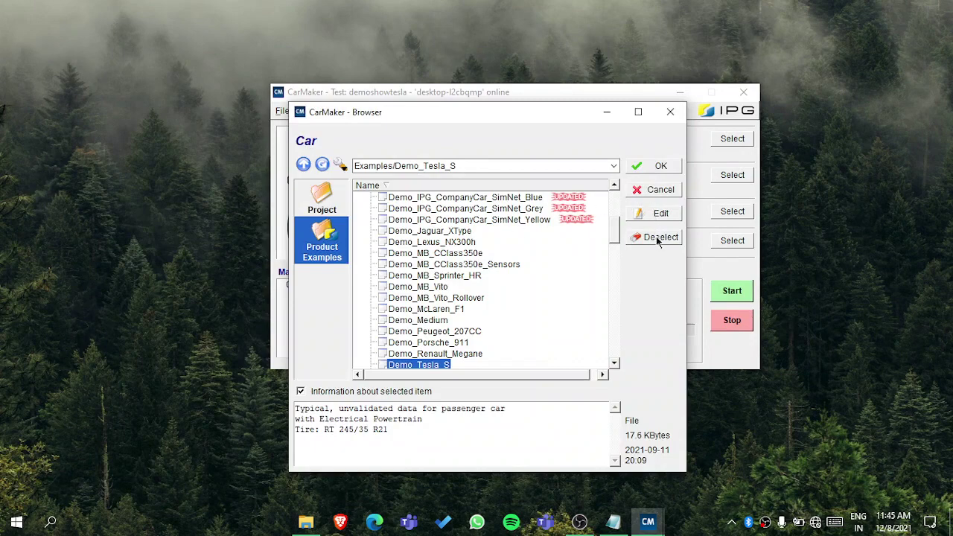
left_click(654, 166)
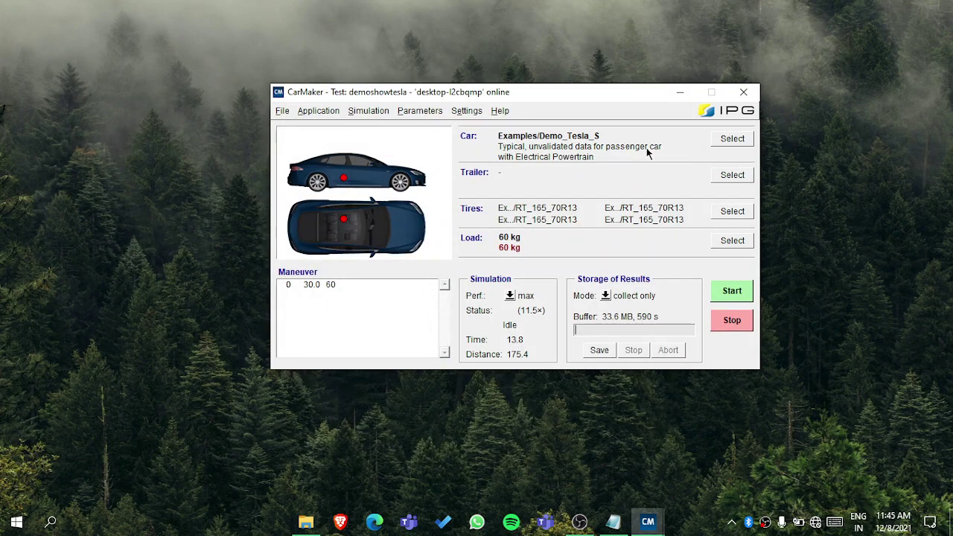
left_click(746, 139)
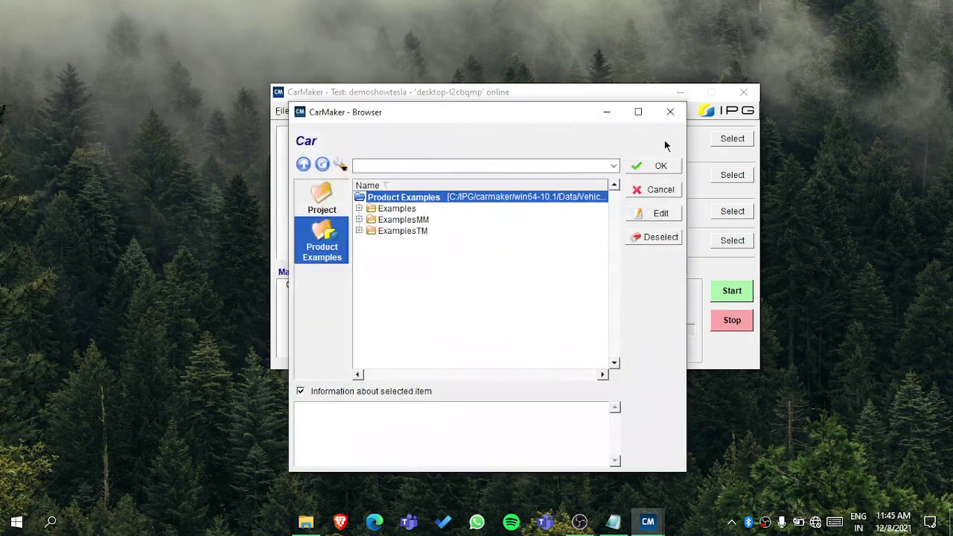
left_click(656, 193)
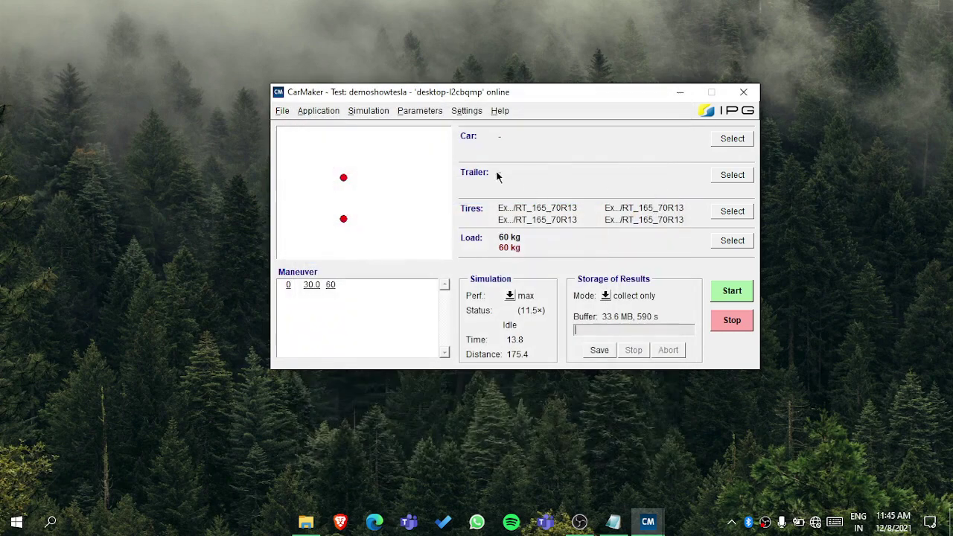
Look in the Project vehicle folder of the car browser and cancel without choosing a car.
left_click(733, 138)
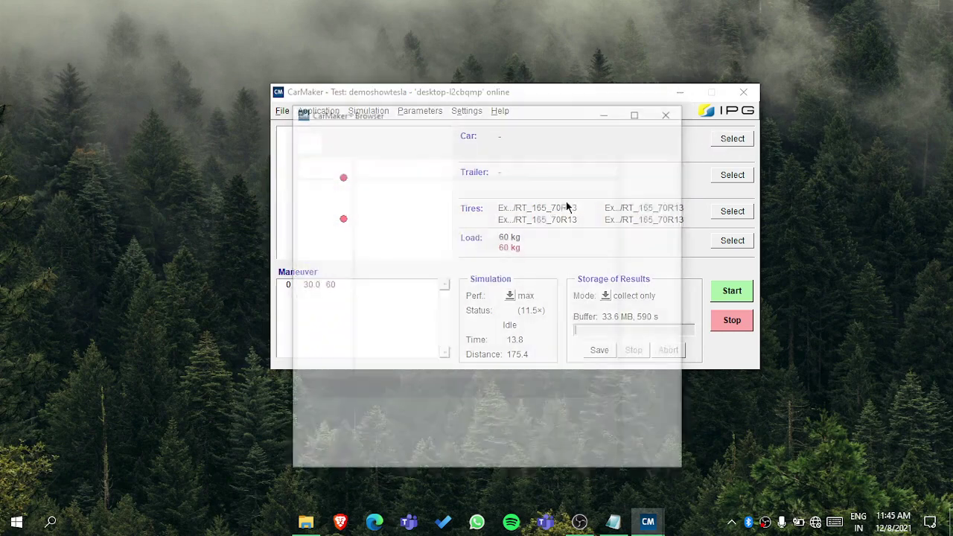
left_click(336, 201)
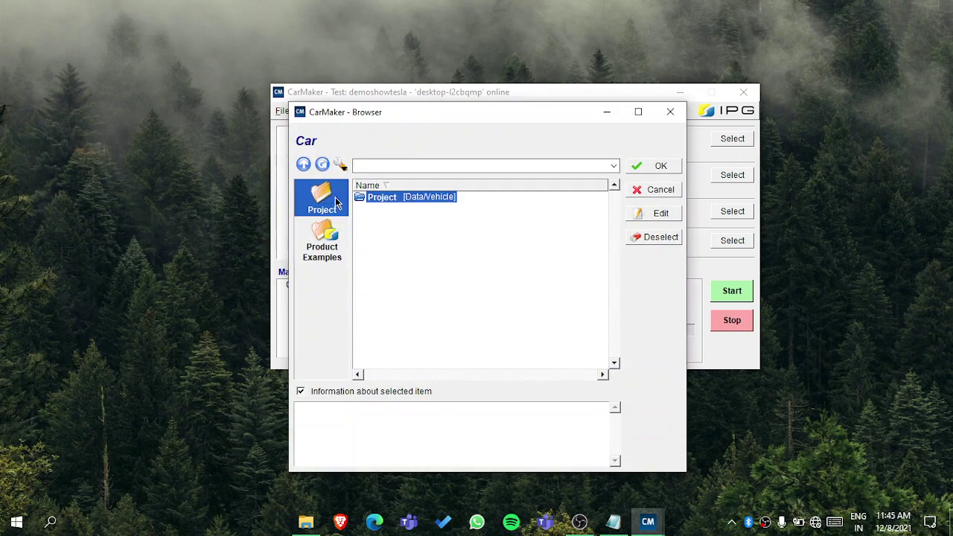
left_click(657, 190)
Generate the vehicle data set TeslaS.car with the Vehicle Data Set Generator after viewing its advanced settings, and close the generator.
left_click(437, 113)
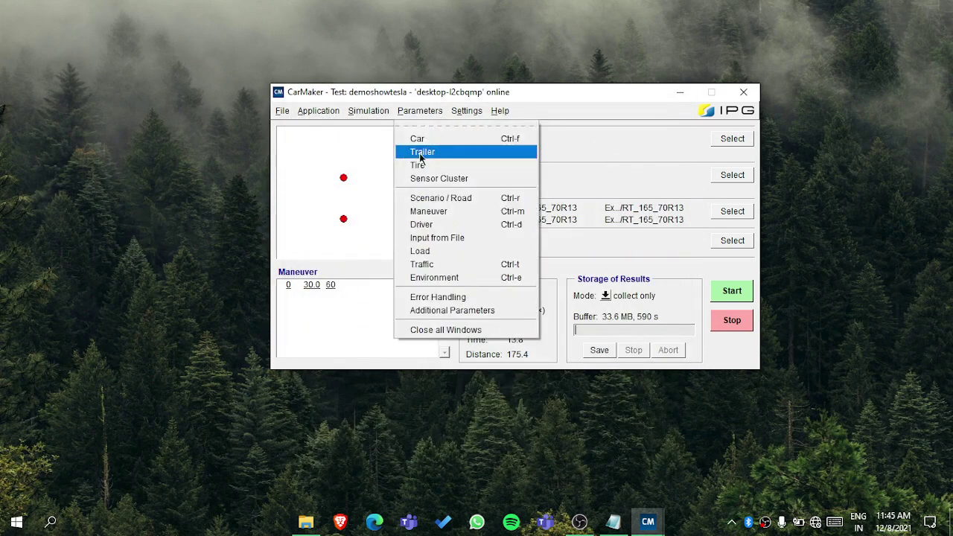
left_click(440, 136)
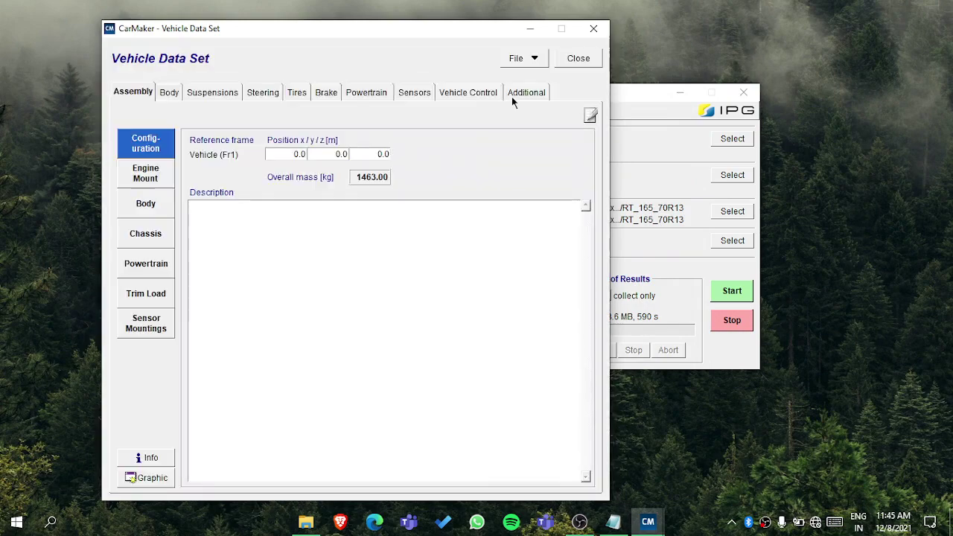
left_click(519, 60)
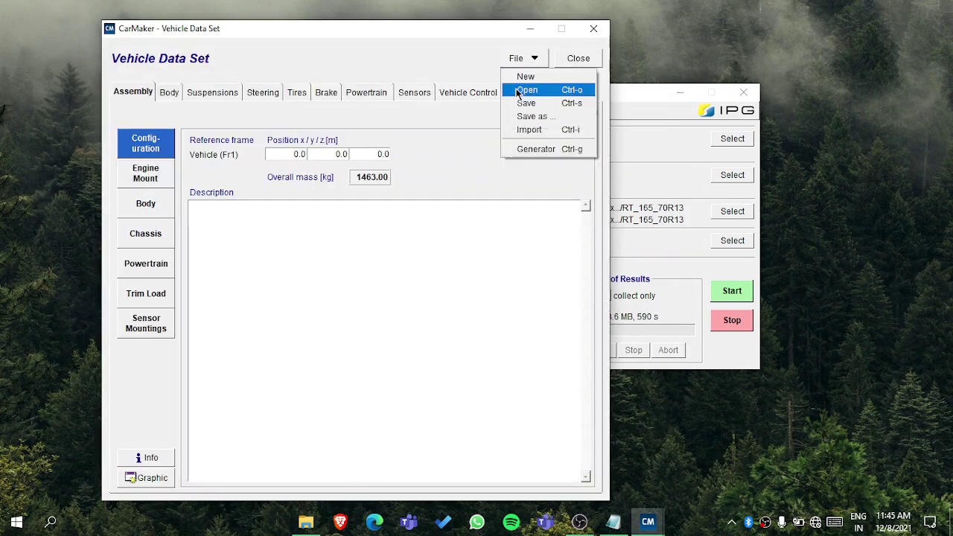
left_click(541, 148)
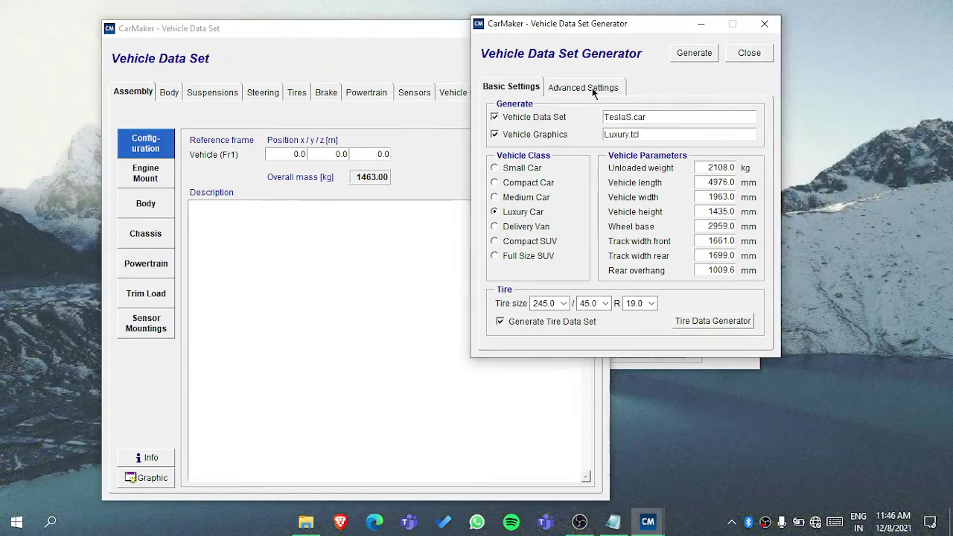
left_click(583, 87)
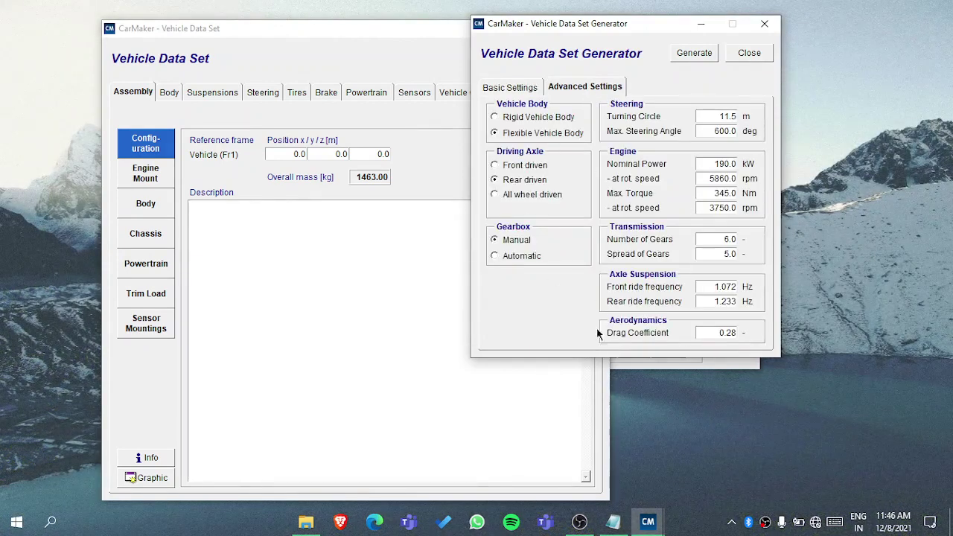
left_click(688, 56)
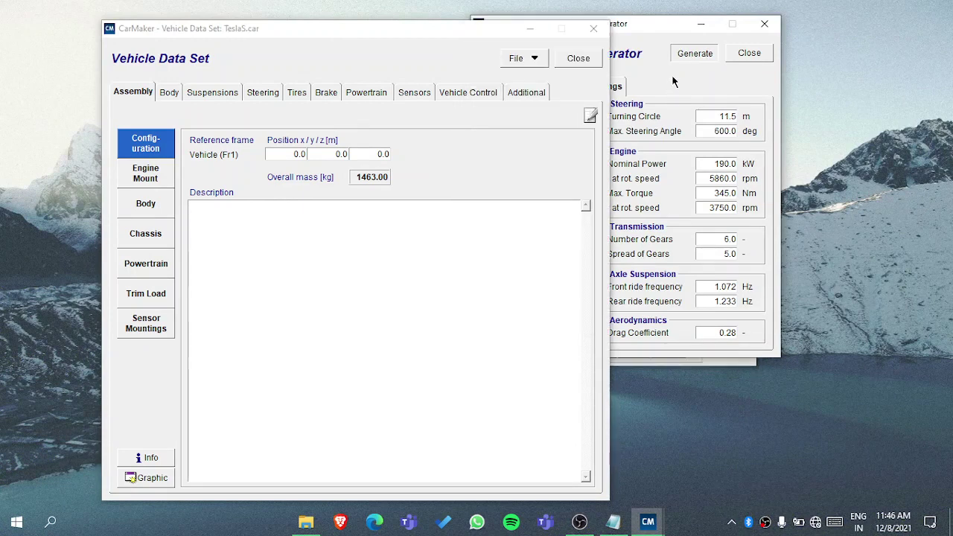
left_click(734, 55)
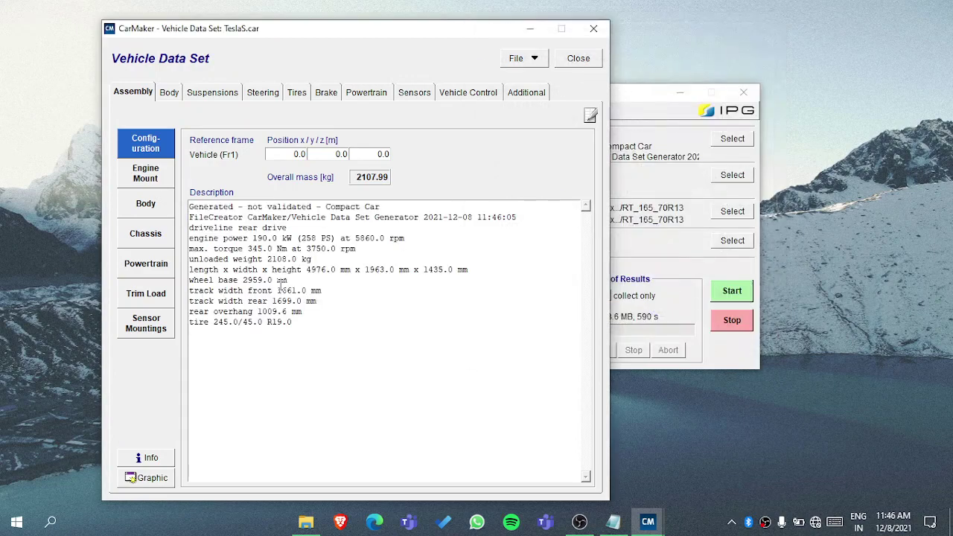
Review the generated TeslaS.car description and its assembly data for engine mount, body, chassis, powertrain, trim load and sensor mountings.
left_click_drag(308, 249, 291, 321)
left_click(257, 341)
left_click(148, 176)
left_click(146, 214)
left_click(146, 234)
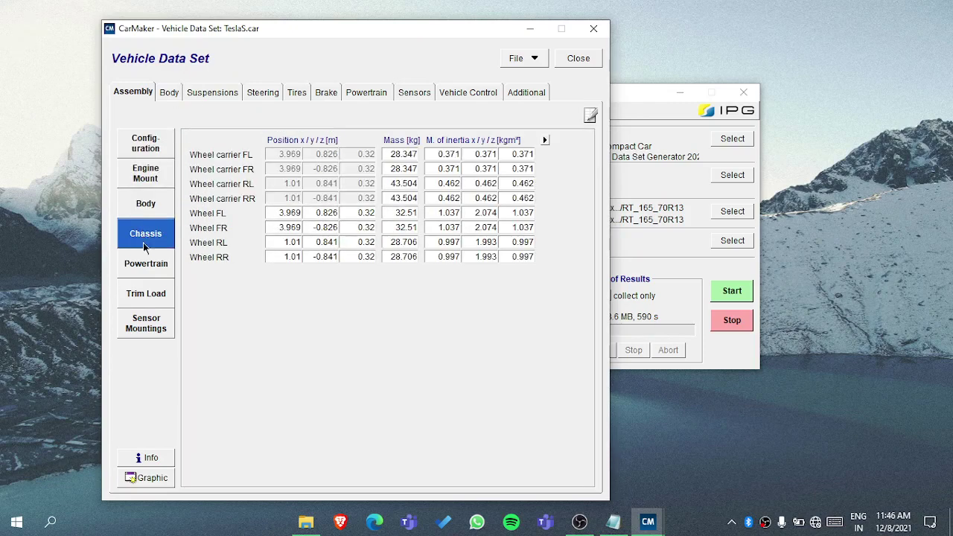
left_click(149, 265)
left_click(146, 294)
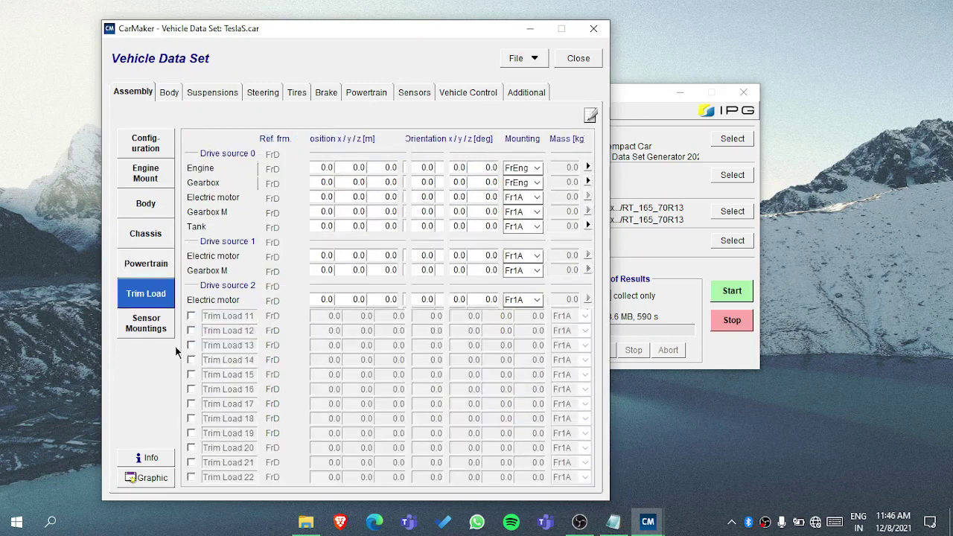
left_click(146, 324)
Review the body, suspensions, steering, tires, brake, powertrain and sensors parameters of TeslaS.car.
left_click(167, 96)
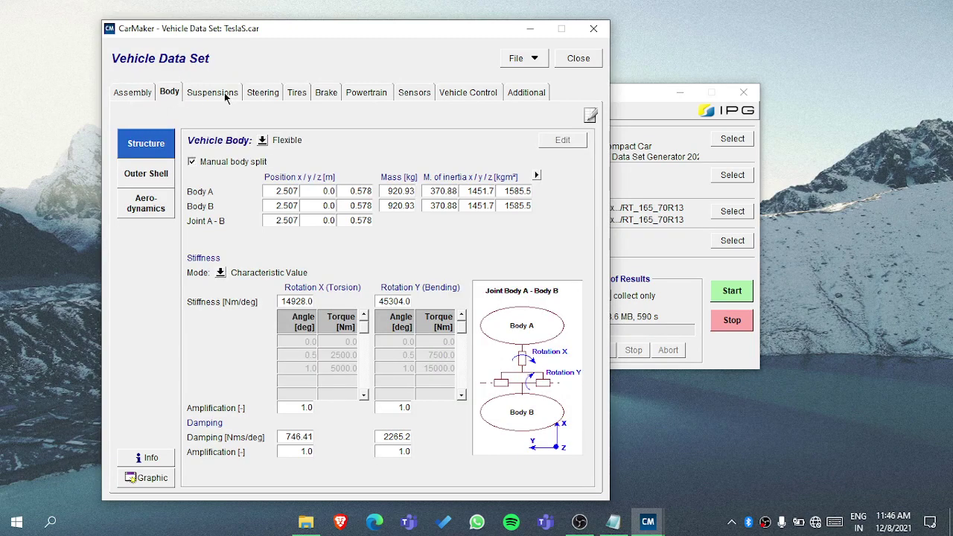
left_click(224, 92)
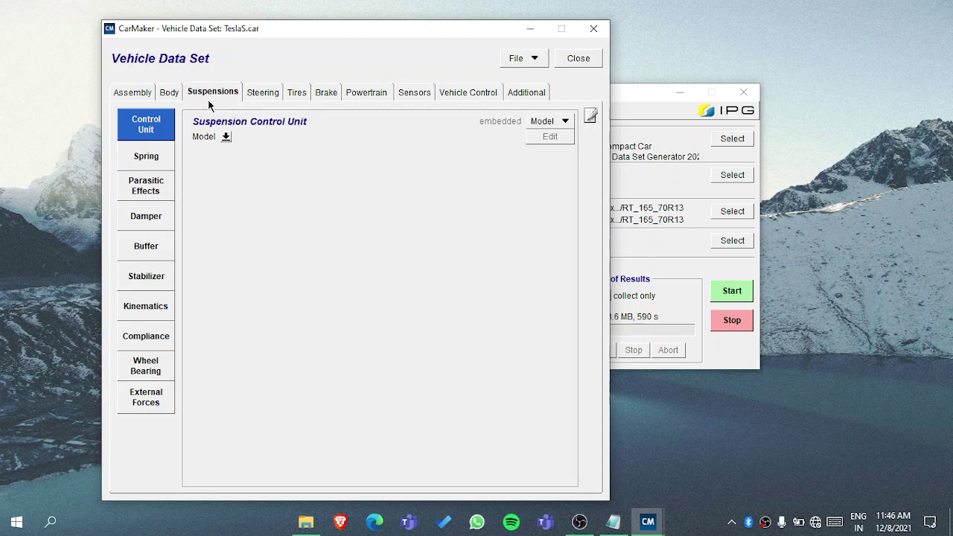
left_click(276, 95)
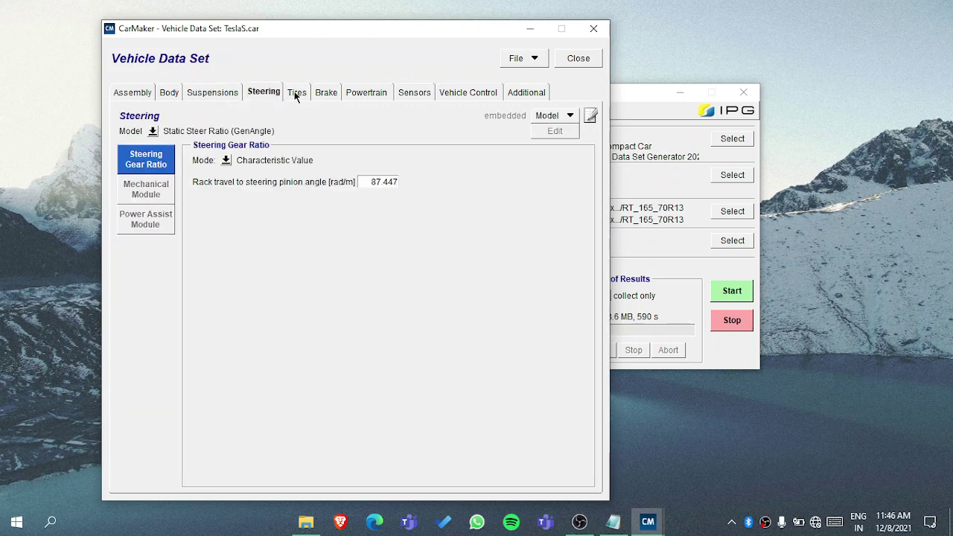
left_click(295, 96)
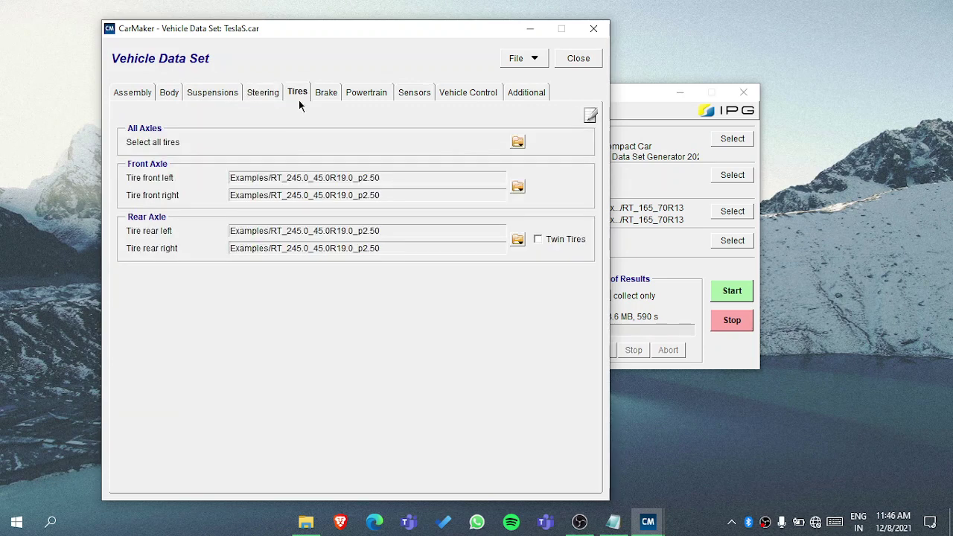
left_click(332, 93)
left_click(372, 93)
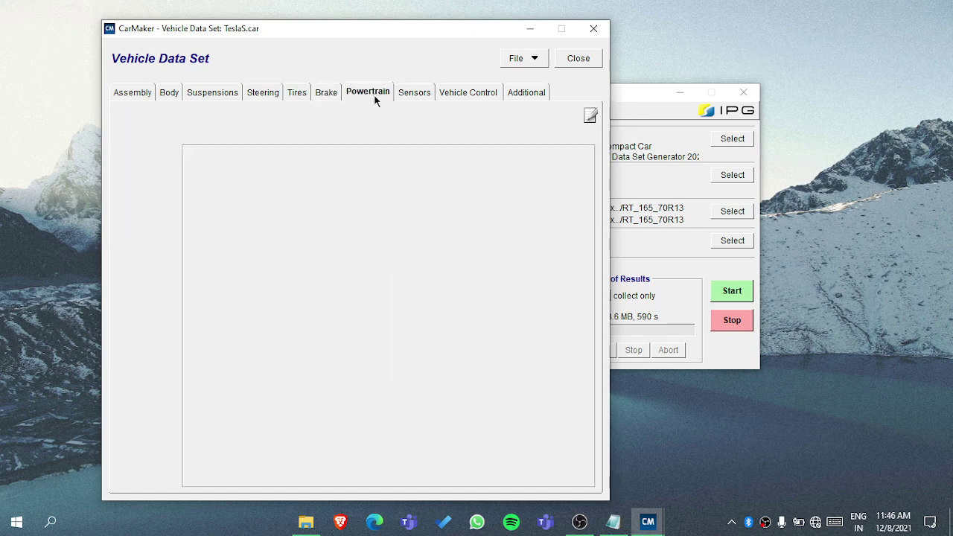
left_click(411, 95)
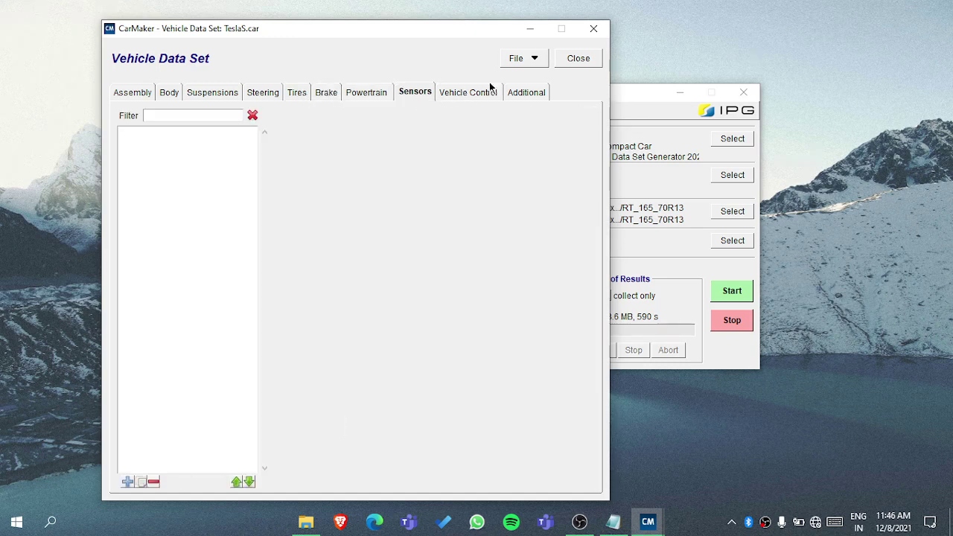
Save the TeslaS.car vehicle data set and close it.
left_click(537, 64)
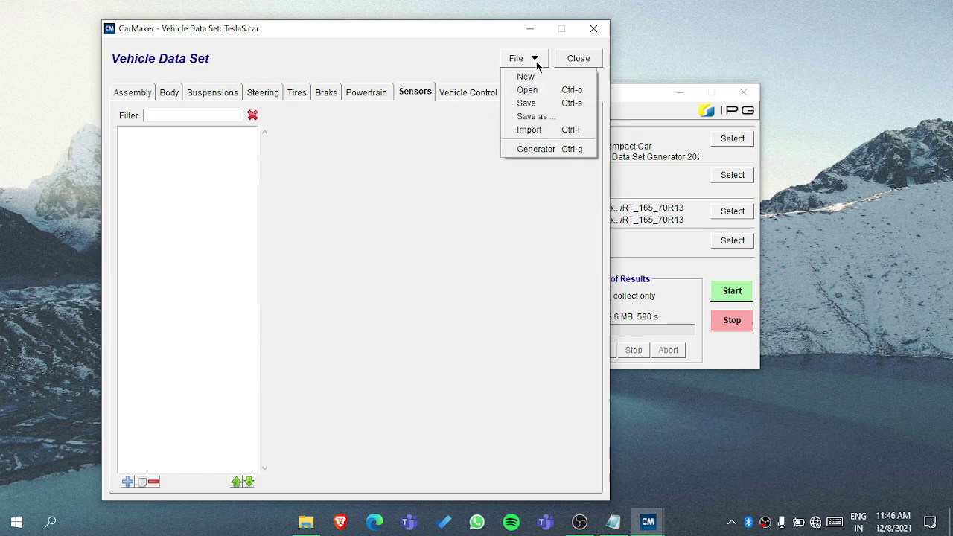
left_click(538, 104)
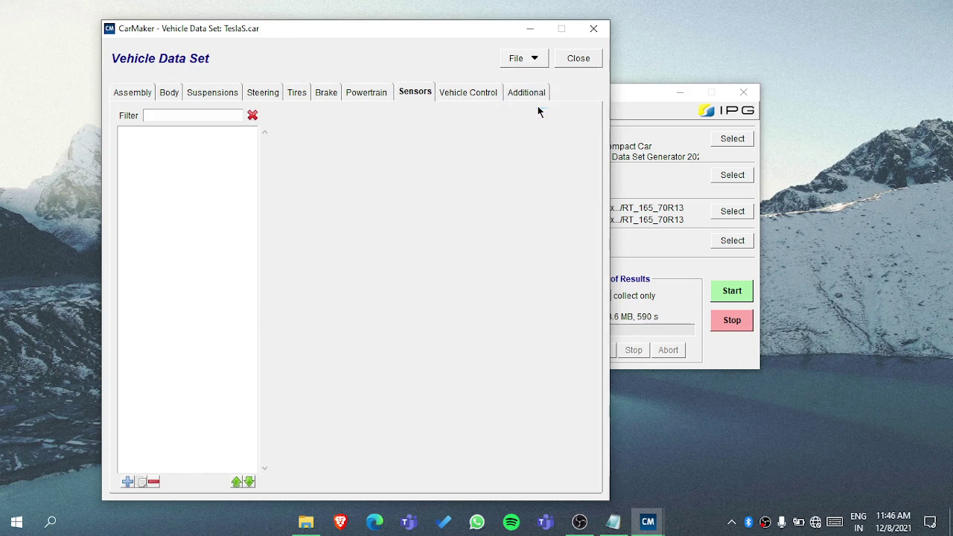
left_click(531, 65)
left_click(530, 105)
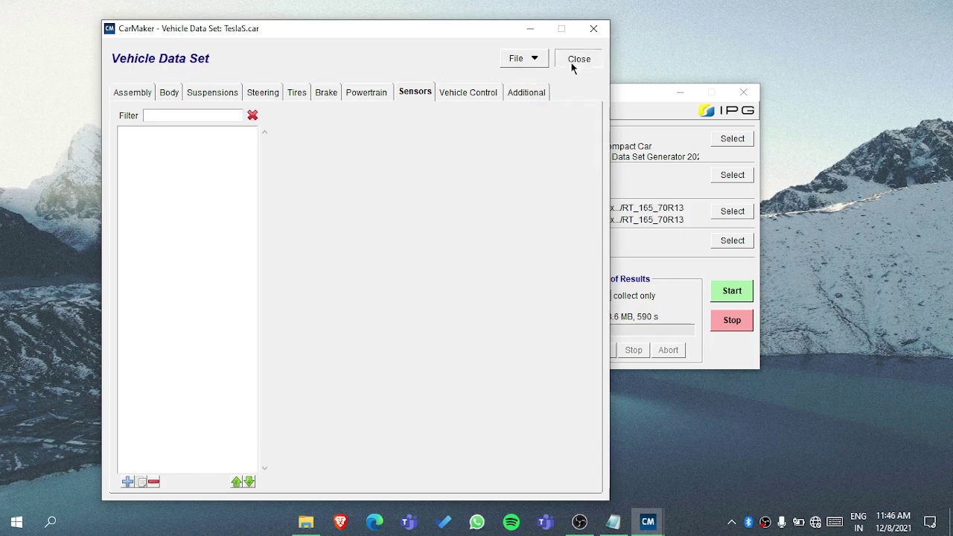
left_click(573, 63)
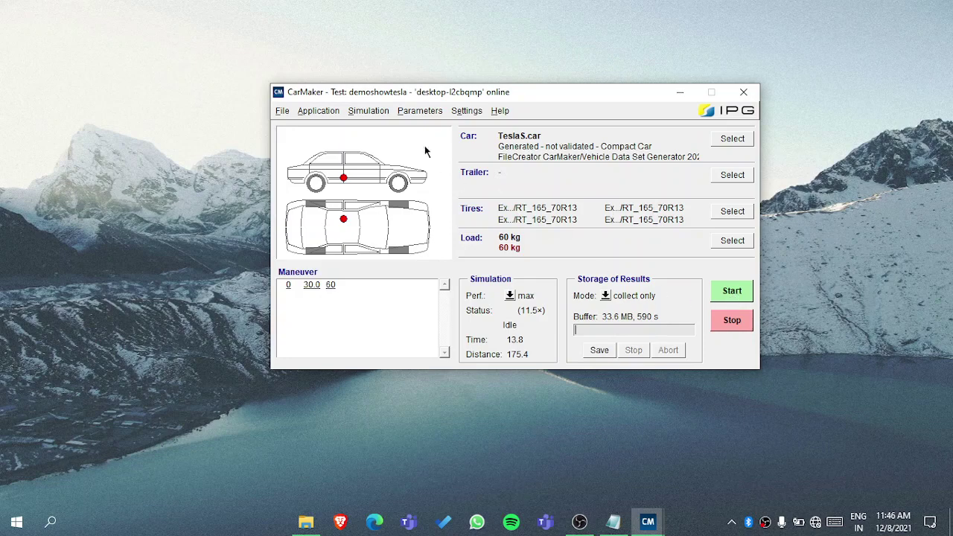
Open the Tire Data Set of Examples/RT_165_70R13 and view its general parameters and available file operations.
left_click(411, 111)
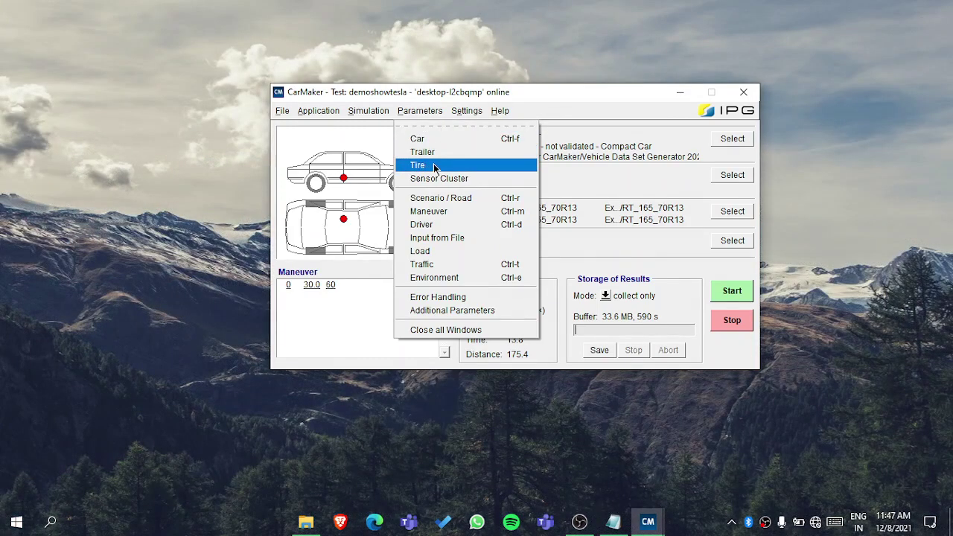
left_click(435, 167)
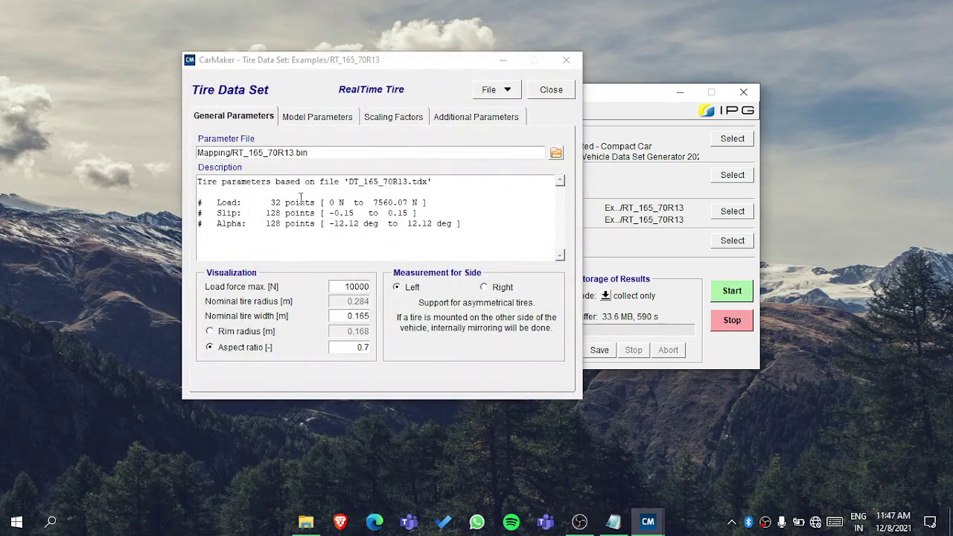
left_click(479, 94)
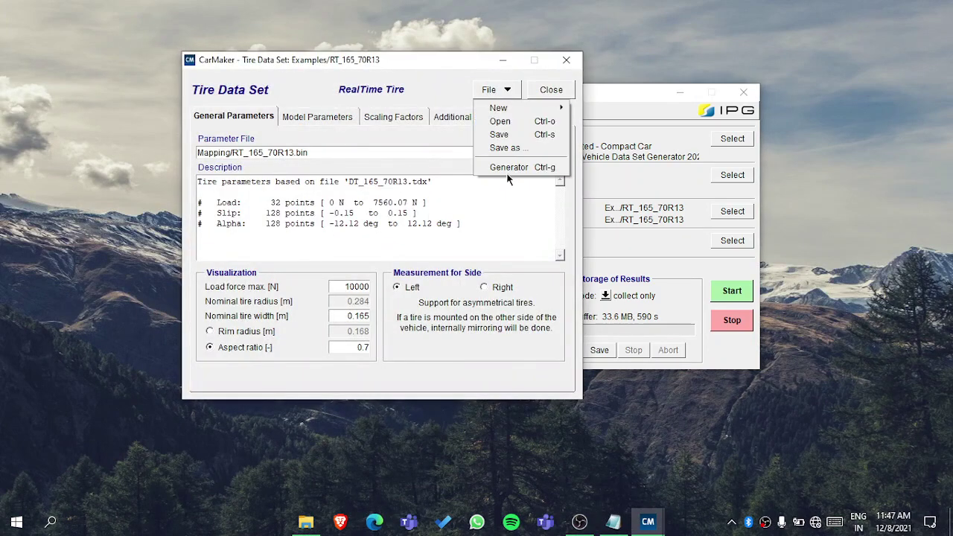
left_click(386, 164)
left_click(488, 90)
Review the tire's model parameters, scaling factors and additional parameters without changing any value.
left_click(306, 127)
left_click(306, 122)
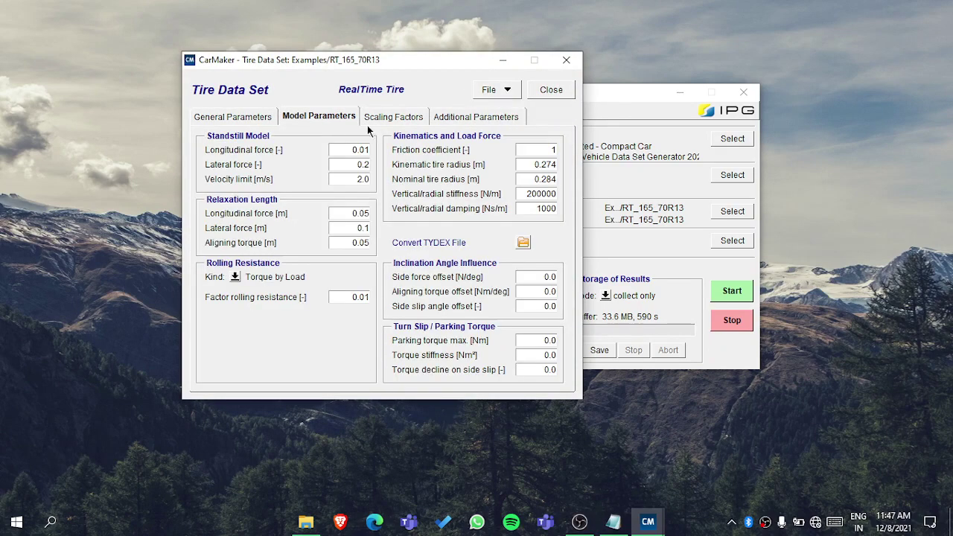
left_click(381, 123)
left_click(467, 116)
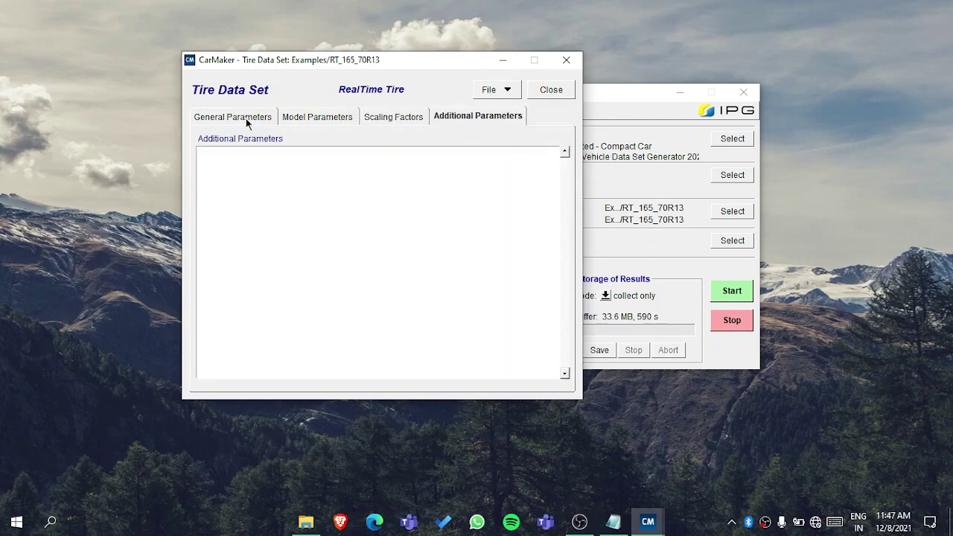
left_click(245, 119)
left_click(298, 119)
left_click(409, 121)
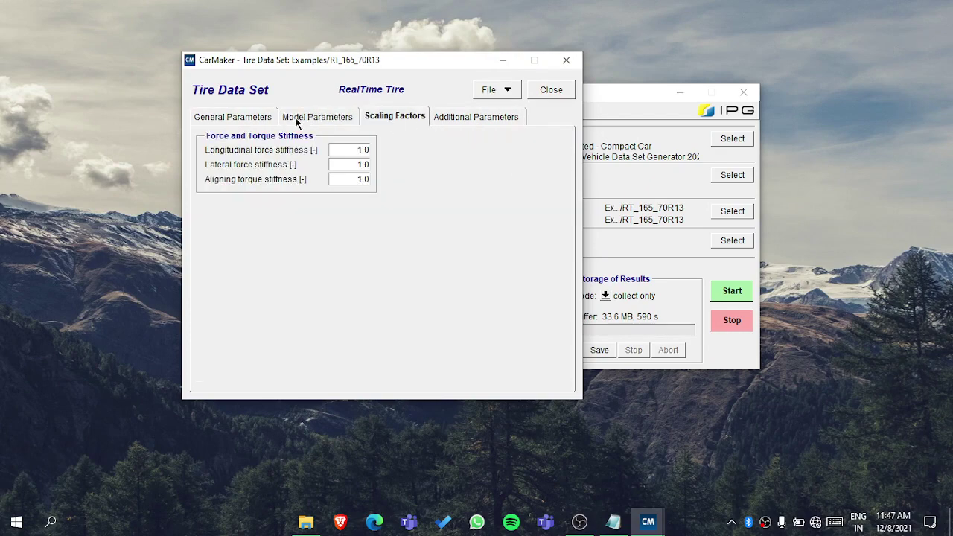
Browse the product example tire parameter files from the general parameters, cancel without choosing one and close the tire data set.
left_click(269, 119)
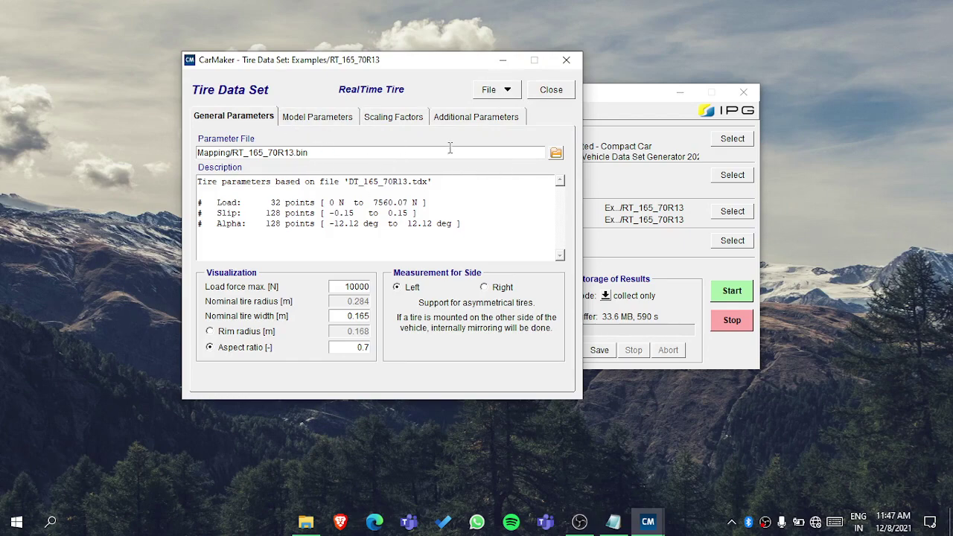
left_click(555, 153)
left_click(359, 210)
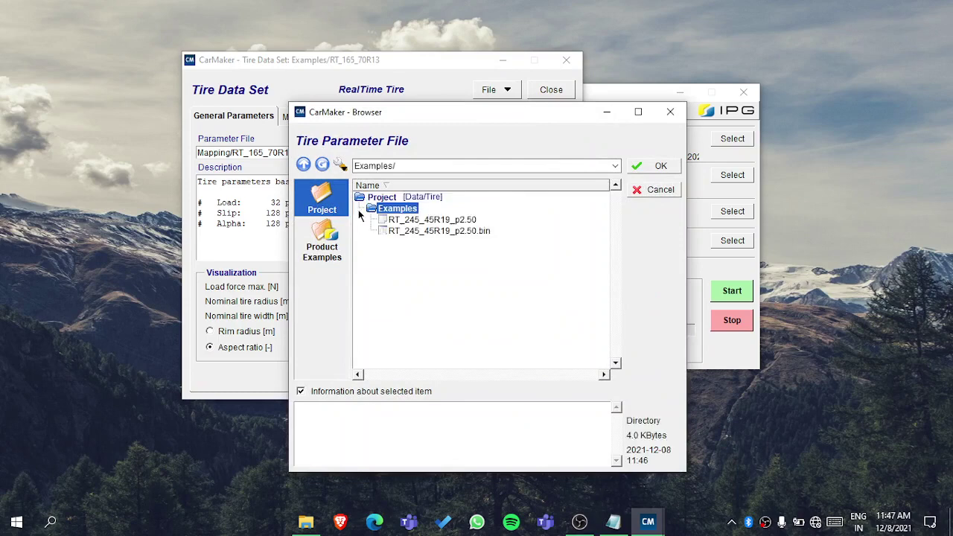
left_click(321, 242)
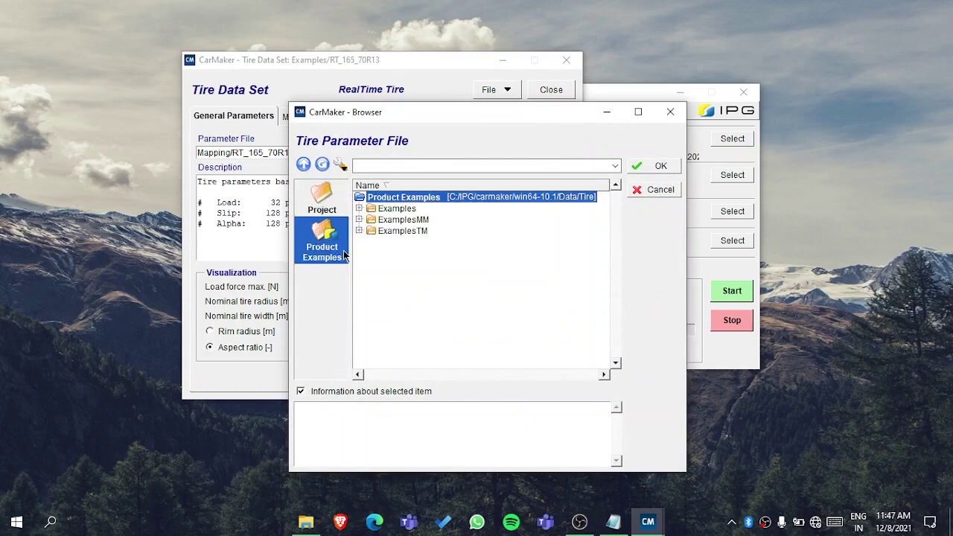
left_click(359, 209)
scroll(440, 296, "down", 5)
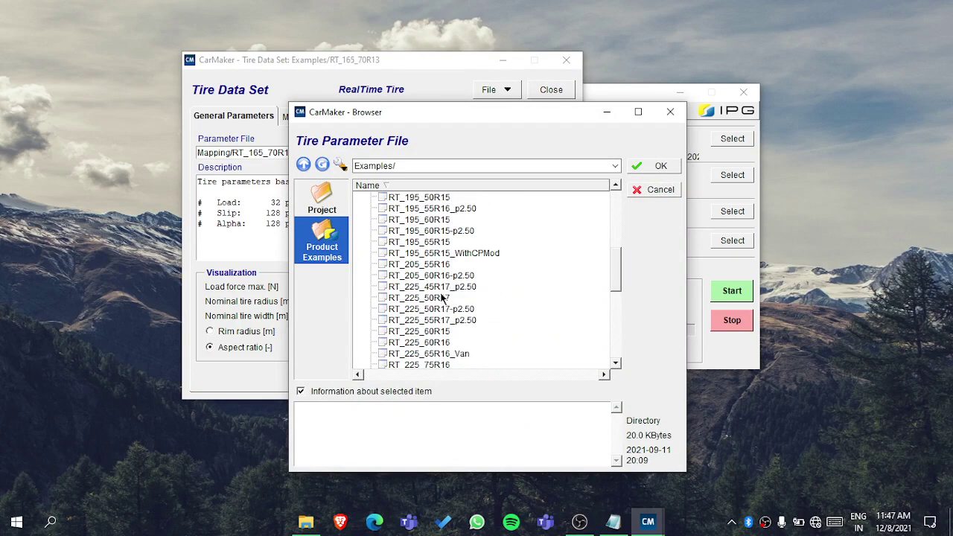
scroll(466, 233, "up", 10)
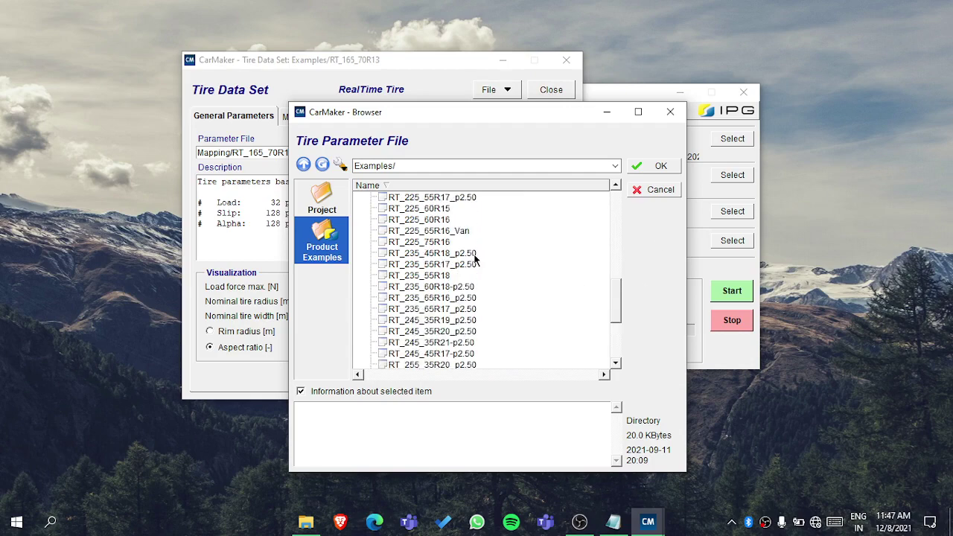
left_click(656, 191)
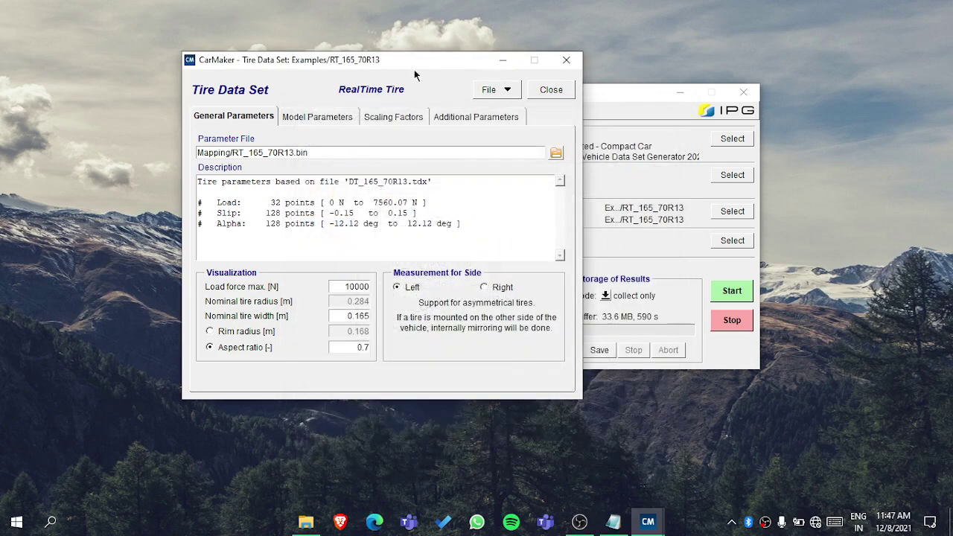
left_click(485, 95)
left_click(558, 82)
View the Maneuver specification and the Input from File settings of the test run, closing each window.
left_click(419, 110)
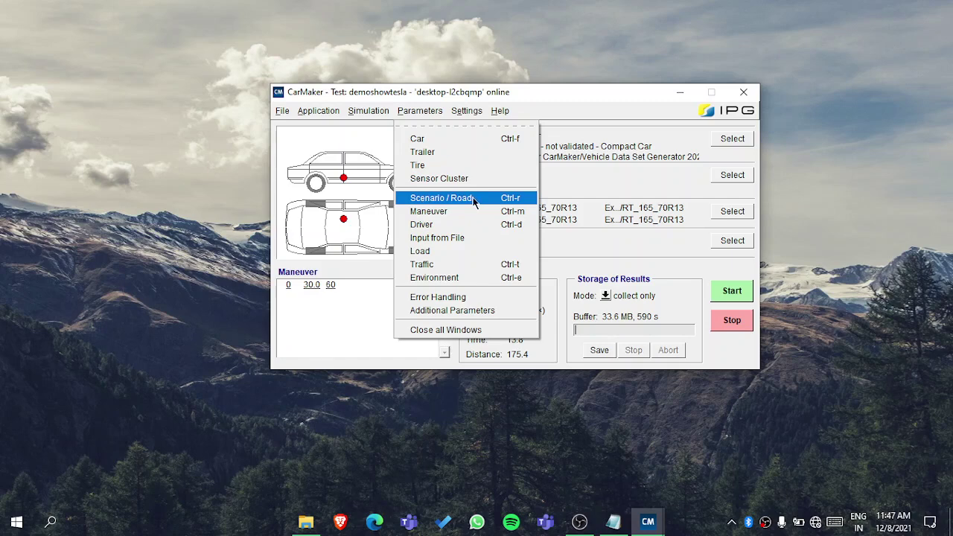
left_click(441, 212)
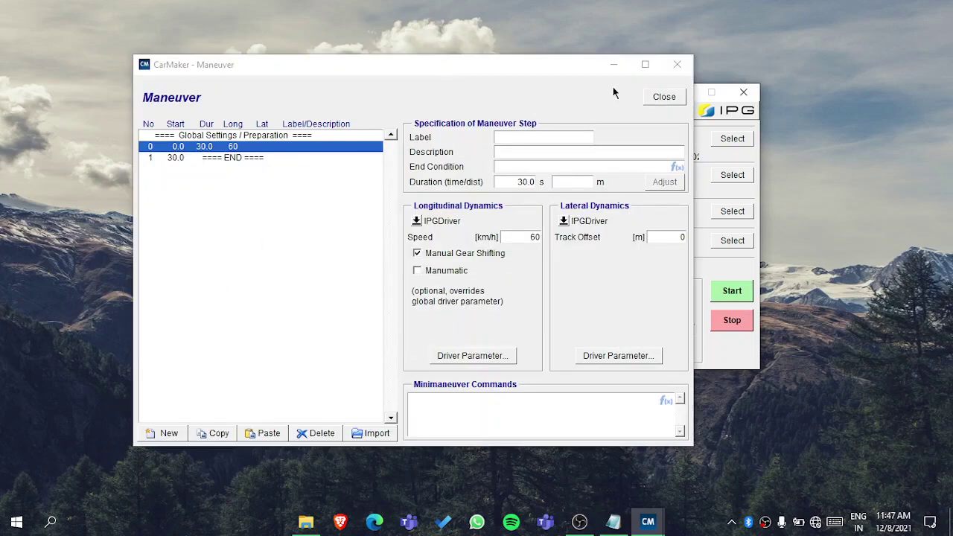
left_click(664, 98)
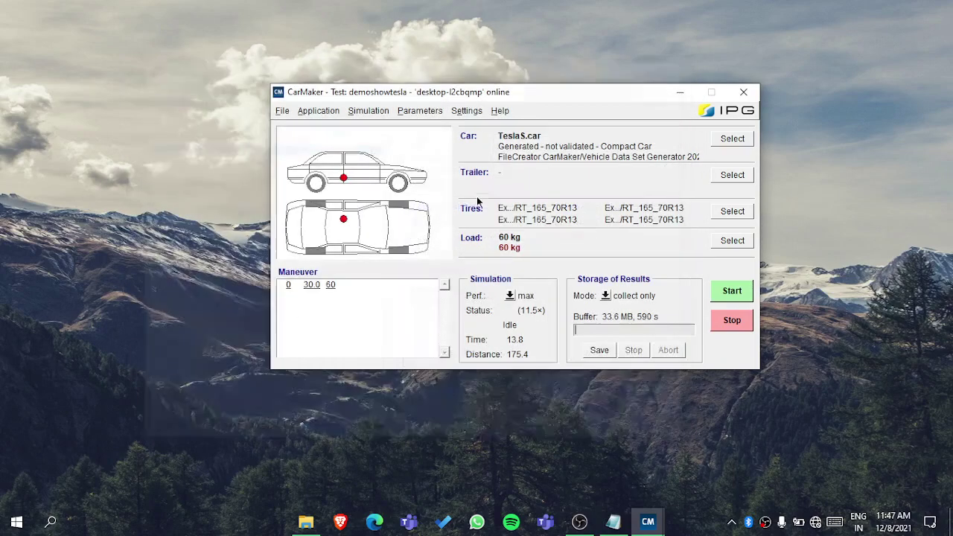
left_click(426, 114)
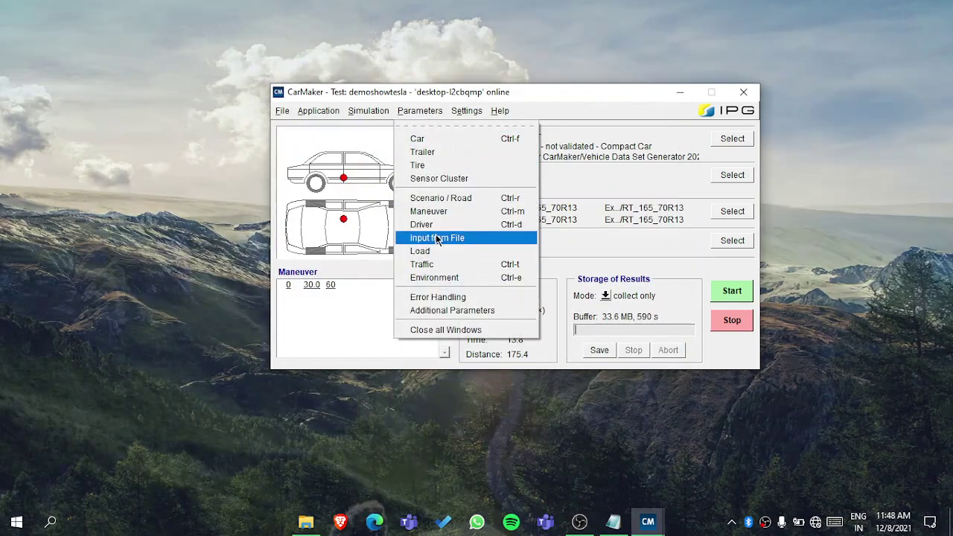
left_click(437, 238)
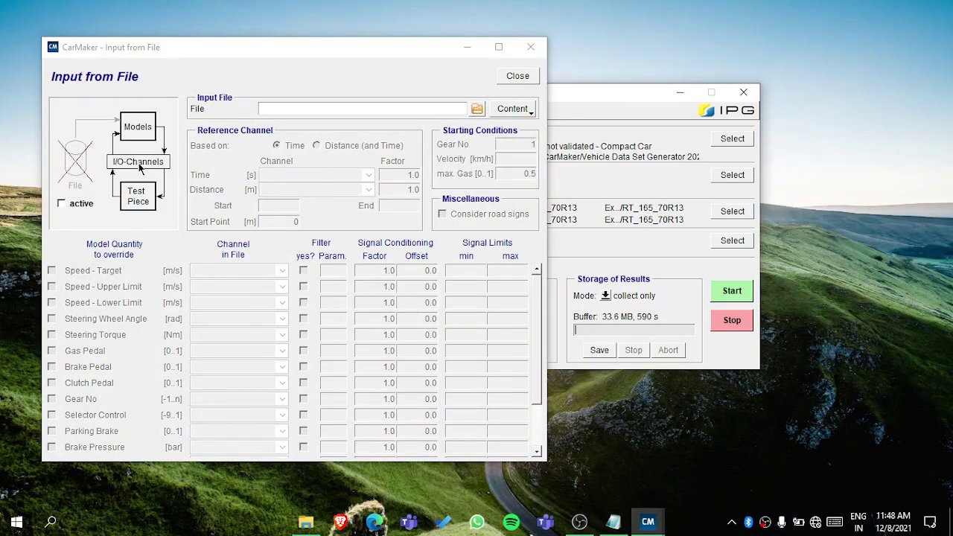
left_click(517, 75)
View the car and trailer load settings of the test run and close them.
left_click(425, 111)
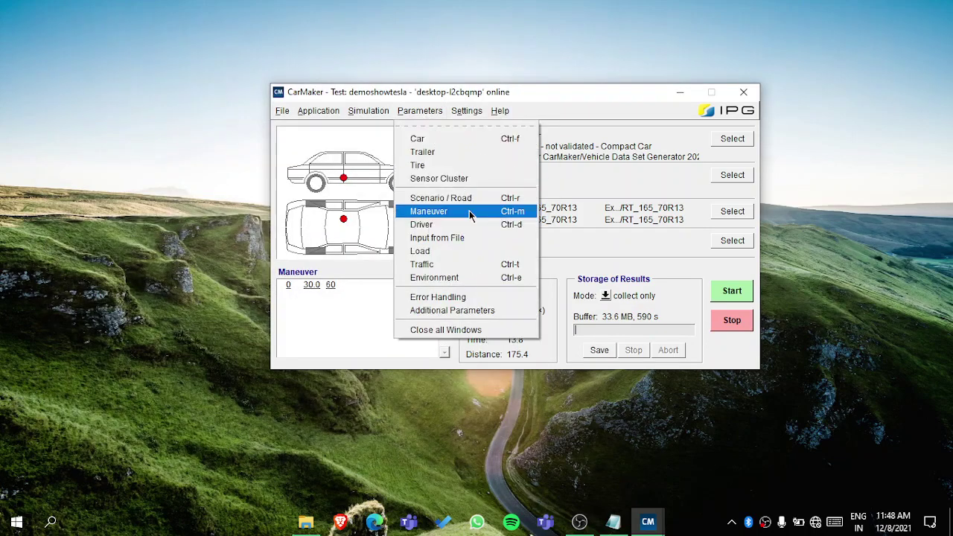
left_click(444, 254)
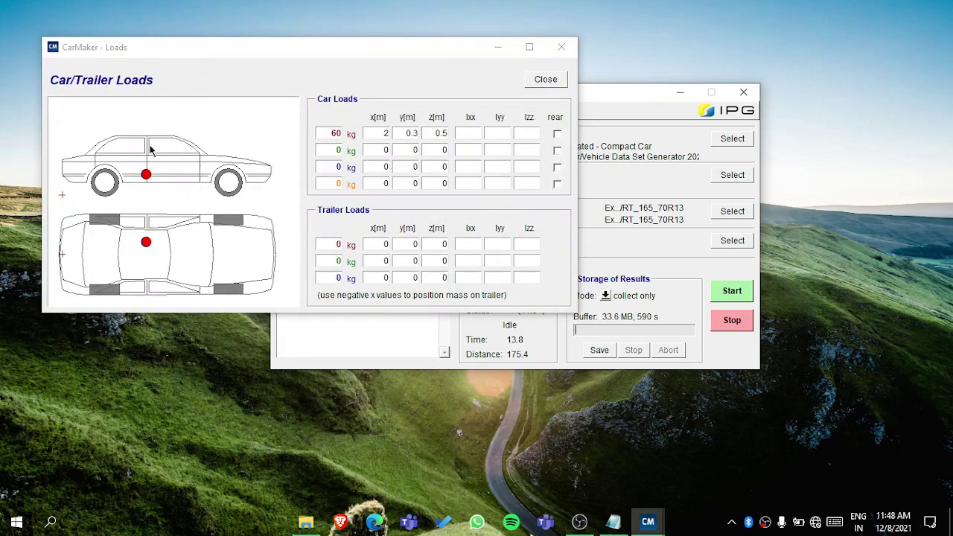
left_click(544, 79)
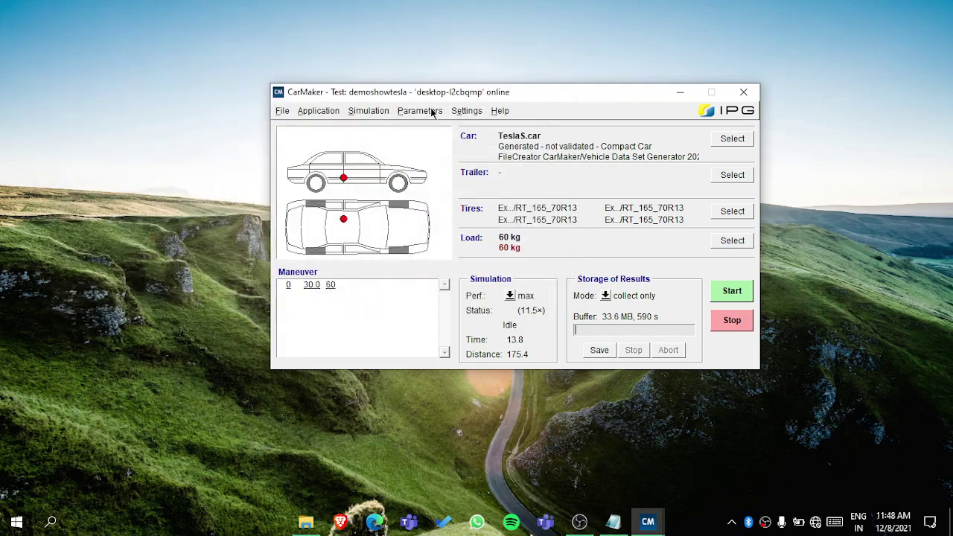
Review the atmosphere, temperature and miscellaneous parameters of the test run's environment and close the window.
left_click(432, 111)
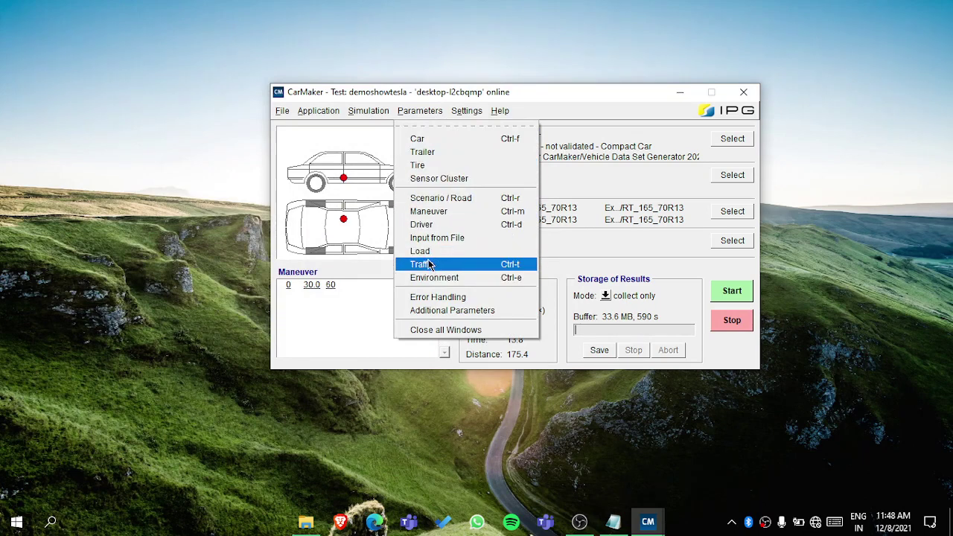
left_click(443, 277)
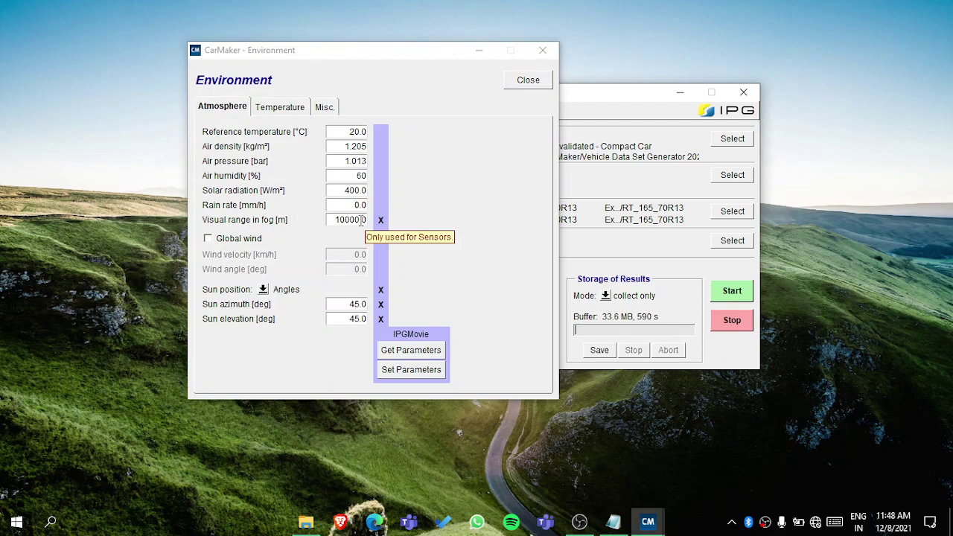
left_click(279, 108)
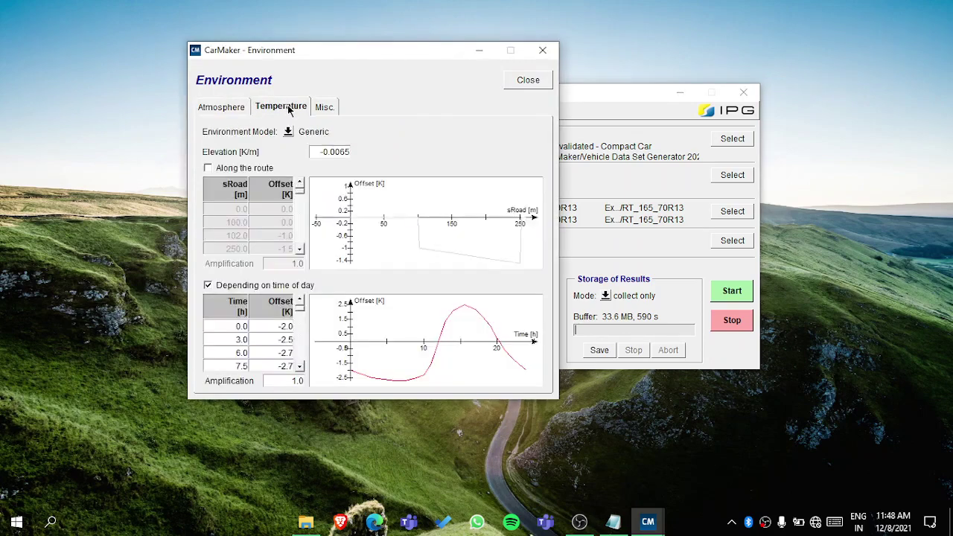
left_click(325, 107)
left_click(223, 108)
left_click(280, 106)
left_click(506, 88)
View and close the additional test run parameters, and look over the program's language, autostart and help settings.
left_click(418, 110)
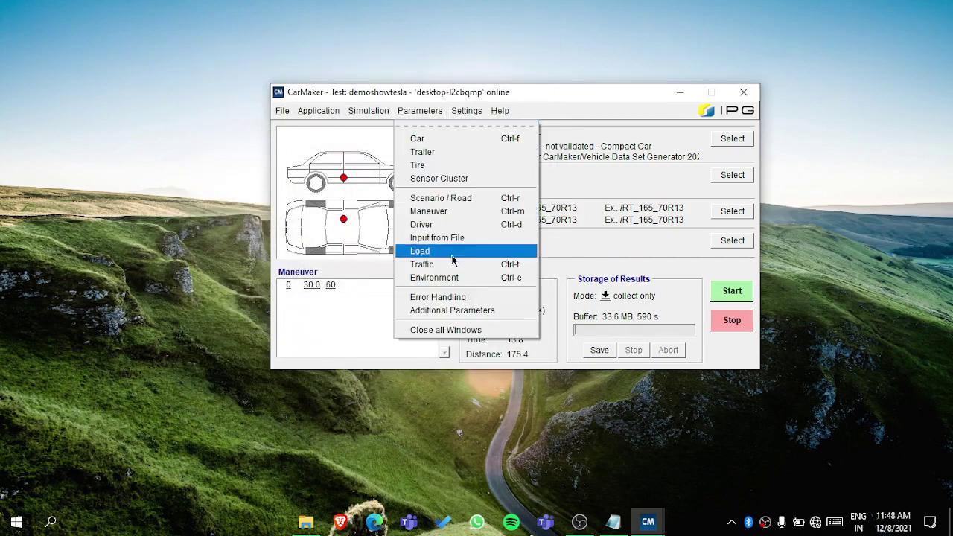
left_click(449, 311)
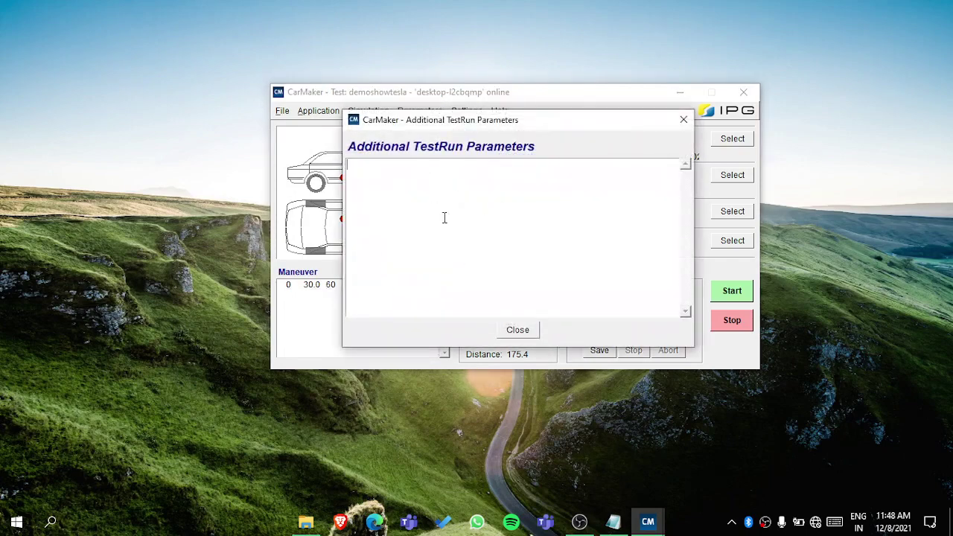
left_click(510, 329)
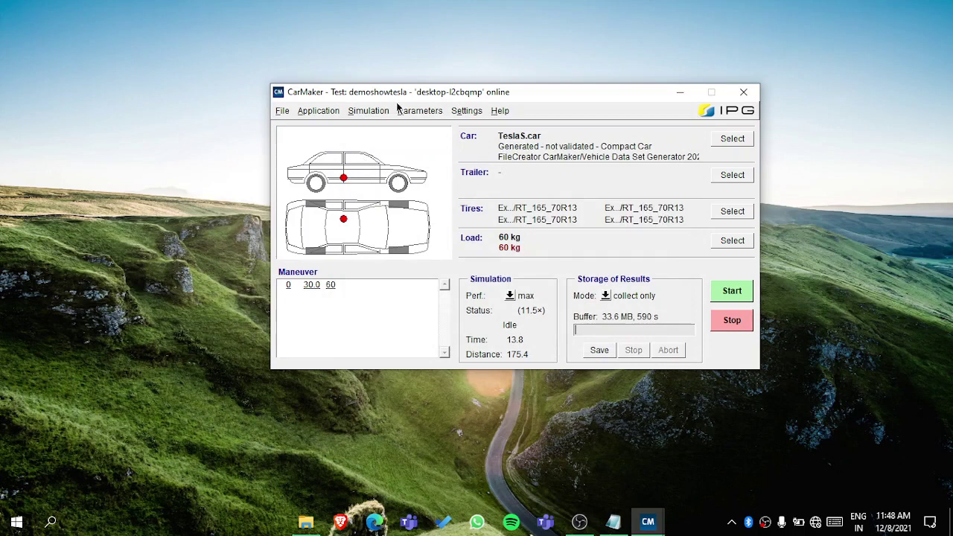
left_click(481, 113)
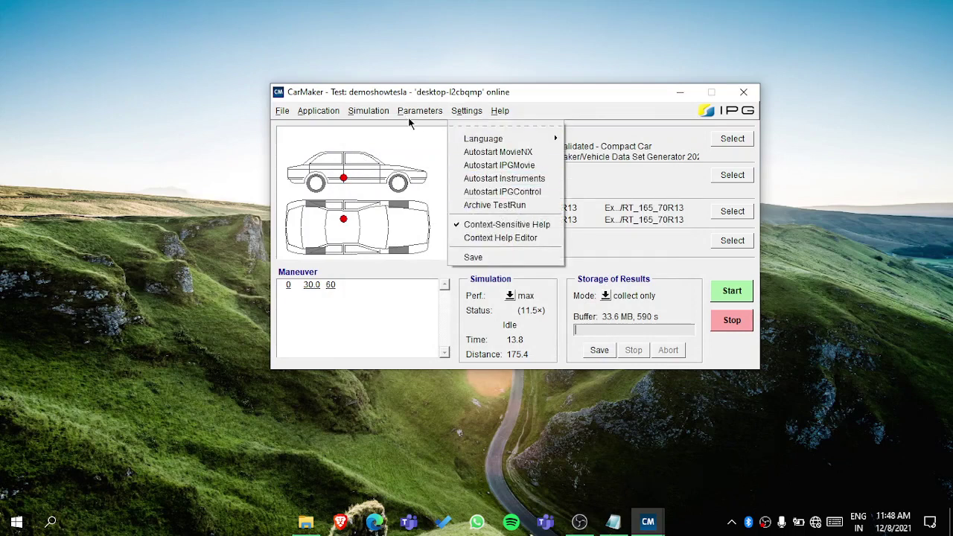
mouse_move(414, 111)
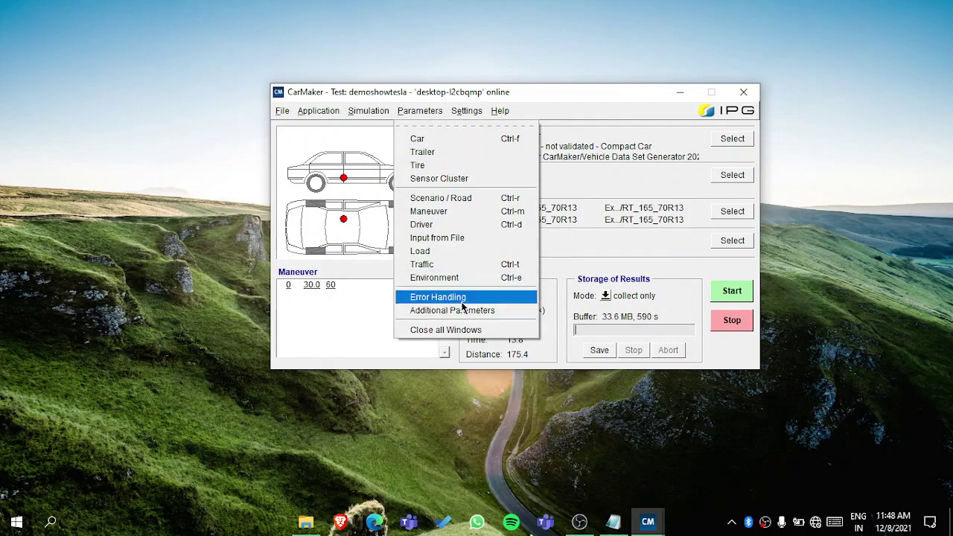
mouse_move(452, 110)
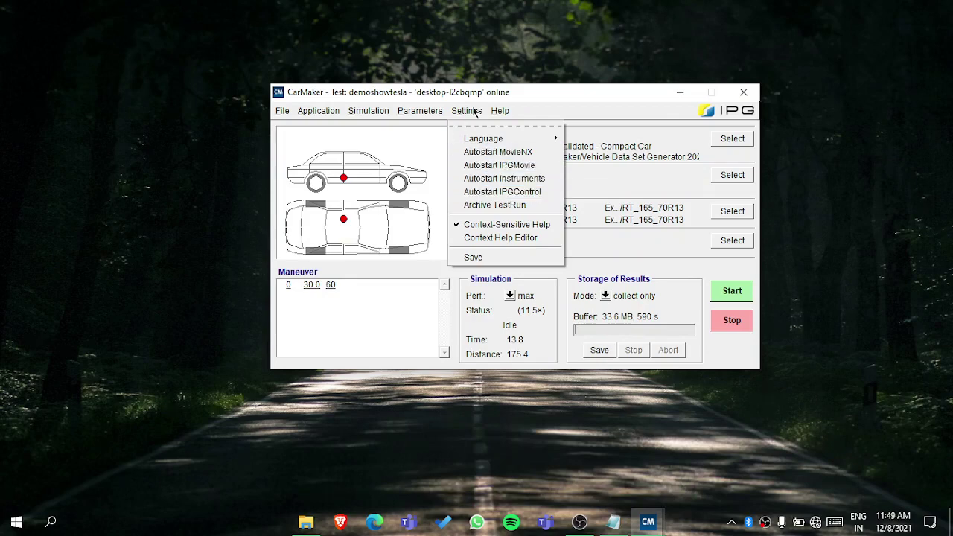
Open the User's Guide from the help documents, view its first pages and return to the CarMaker main window.
mouse_move(499, 113)
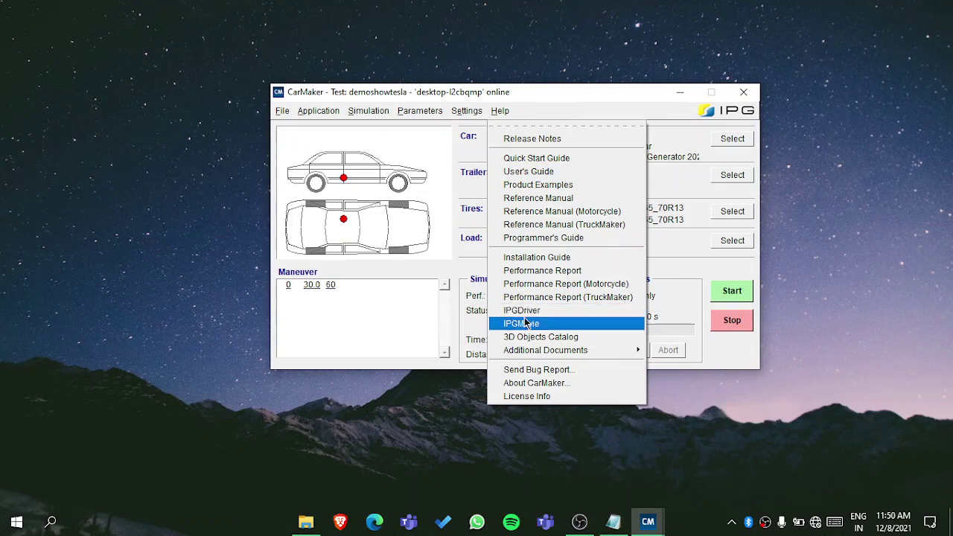
left_click(557, 173)
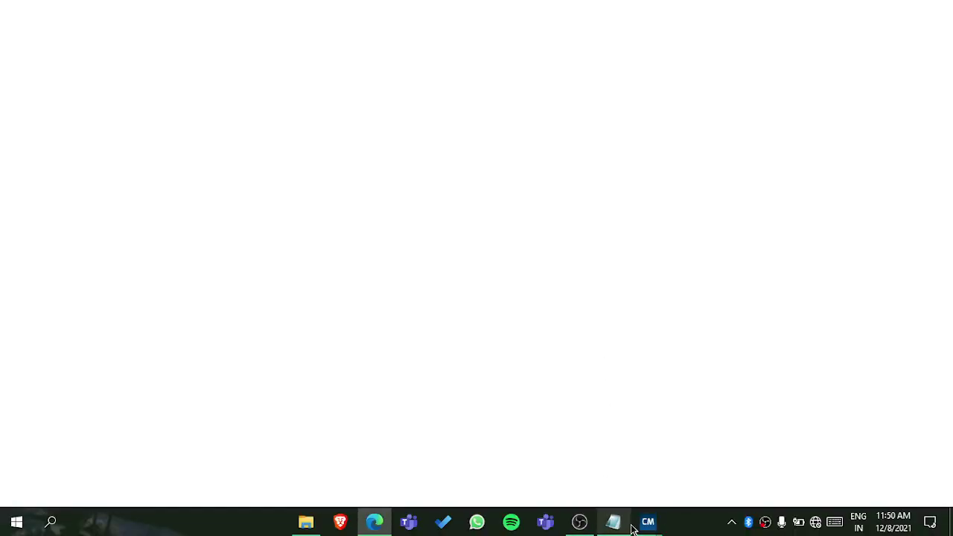
mouse_move(633, 521)
left_click(502, 486)
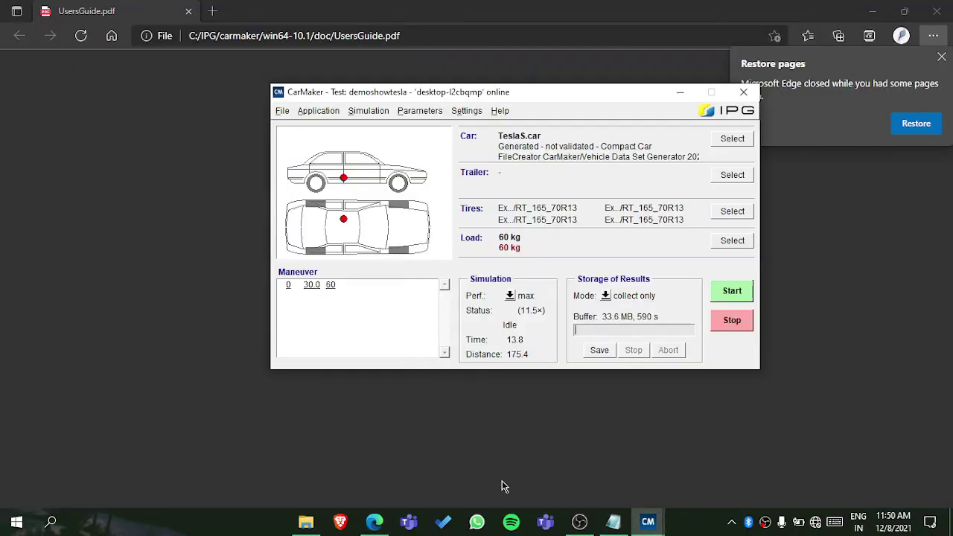
left_click(680, 92)
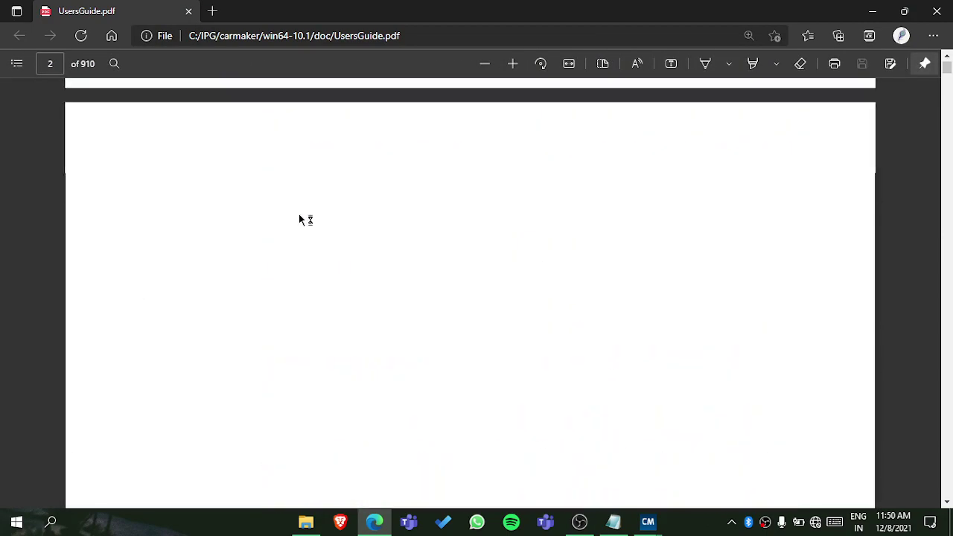
mouse_move(648, 521)
left_click(503, 480)
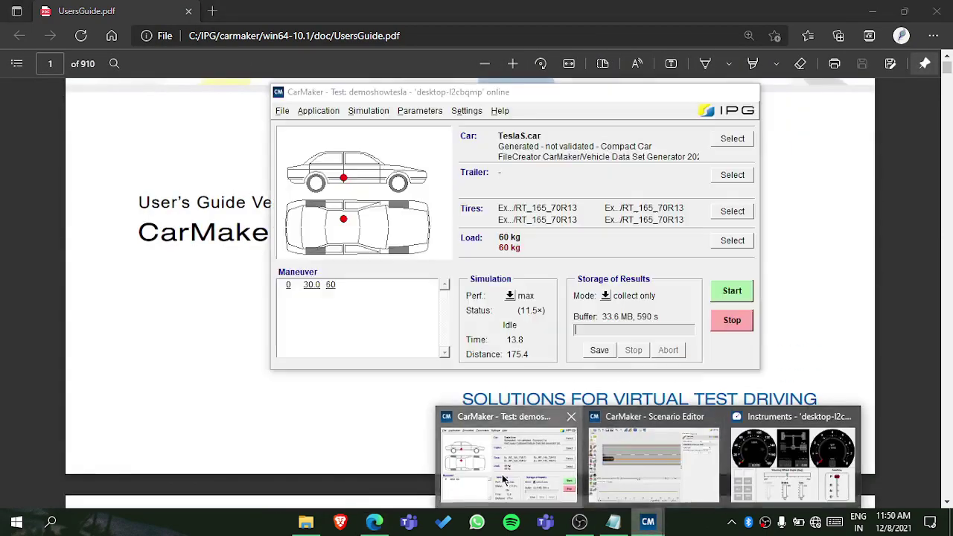
Launch IPGMovie from CarMaker, minimize the browser showing the User's Guide and maximize the IPGMovie window.
left_click(499, 111)
left_click(282, 112)
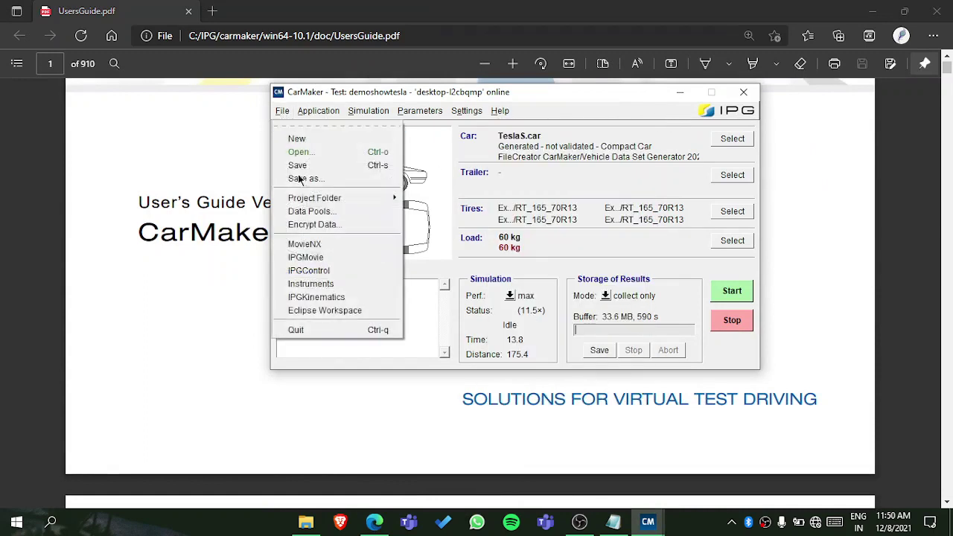
left_click(313, 260)
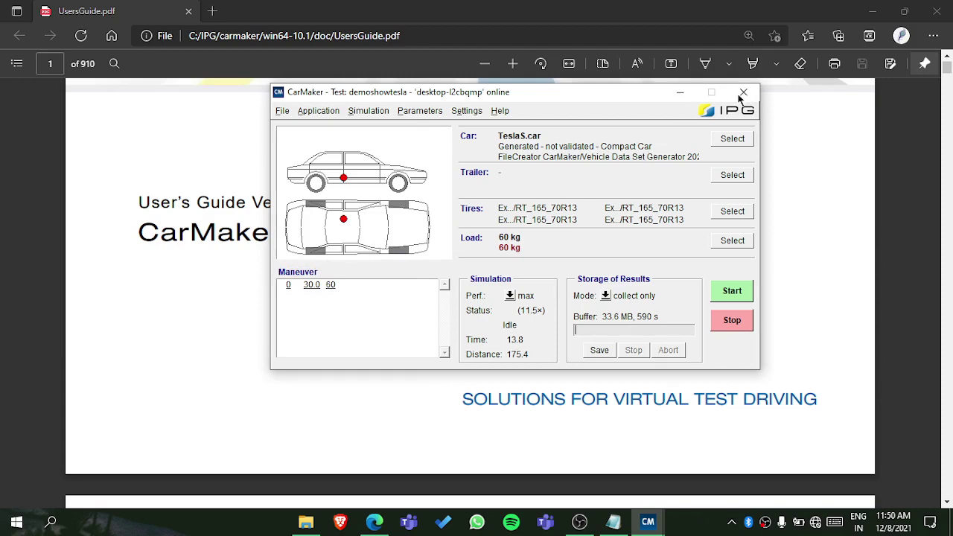
left_click(872, 11)
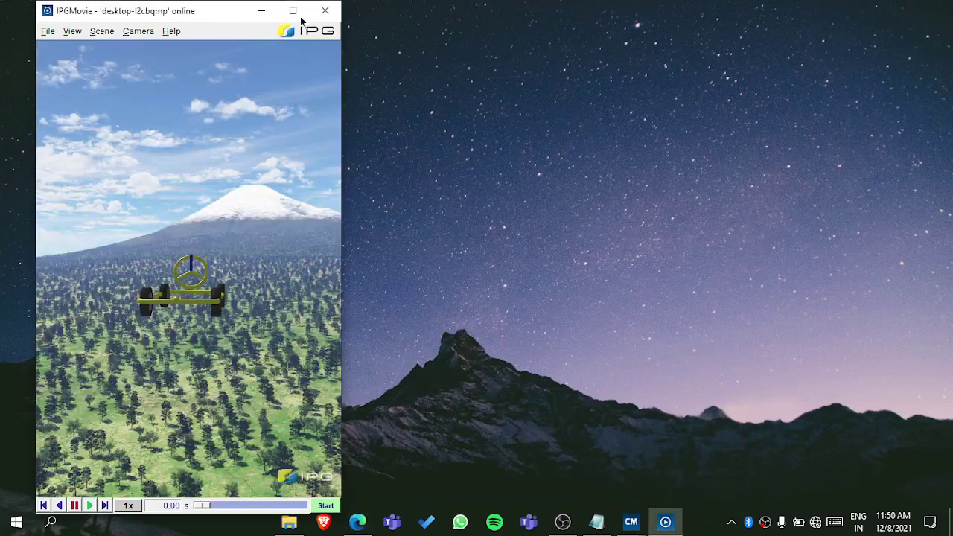
left_click(296, 12)
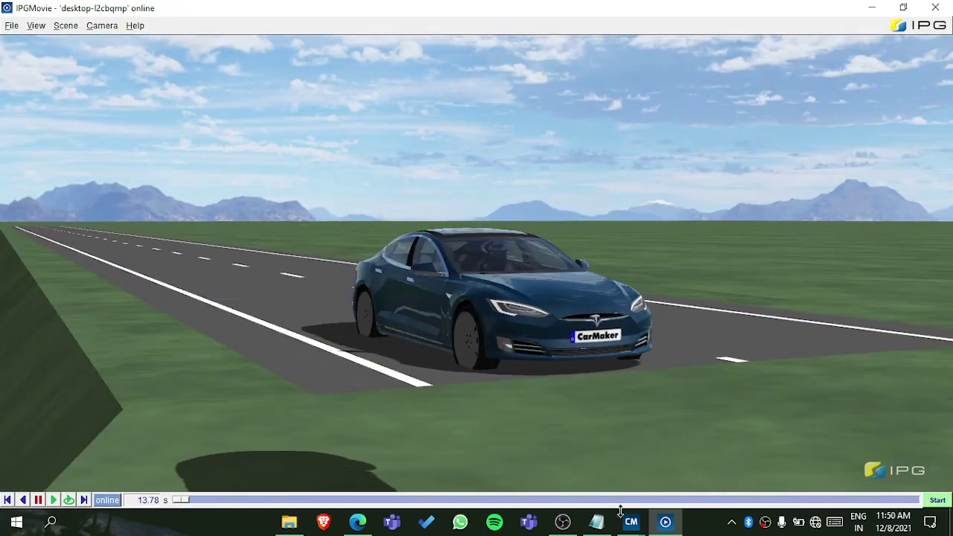
Launch IPGControl from CarMaker to view its quantities list, and minimize the IPGControl and IPGMovie windows.
mouse_move(641, 514)
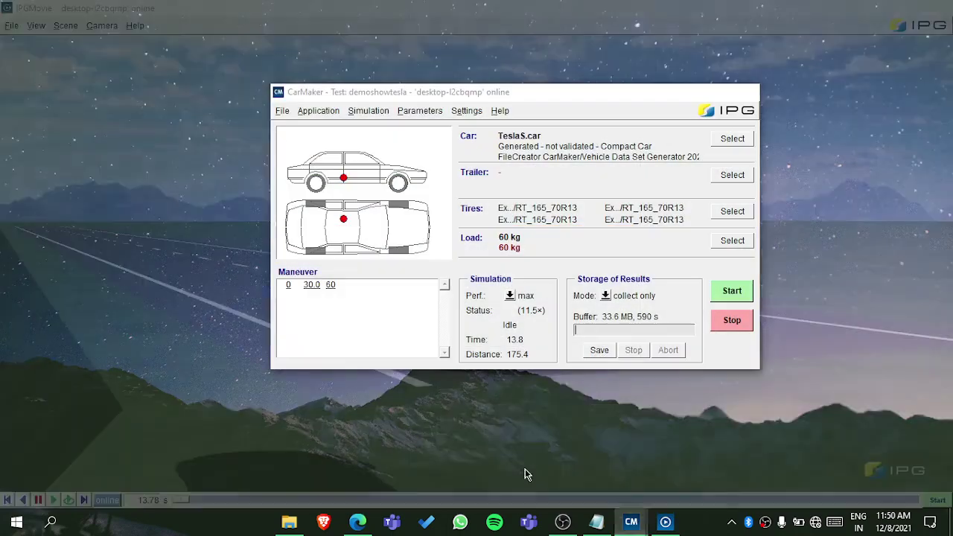
left_click(526, 472)
left_click(283, 111)
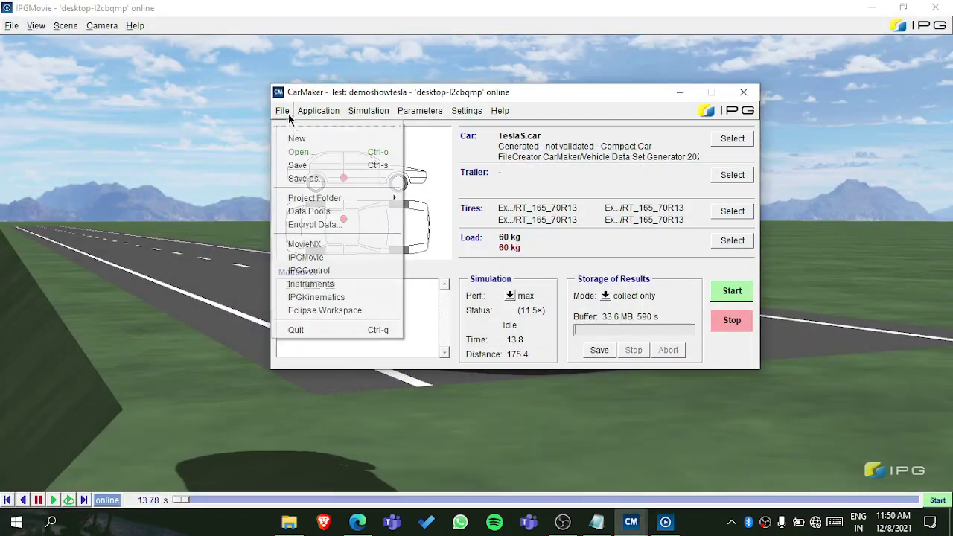
left_click(336, 271)
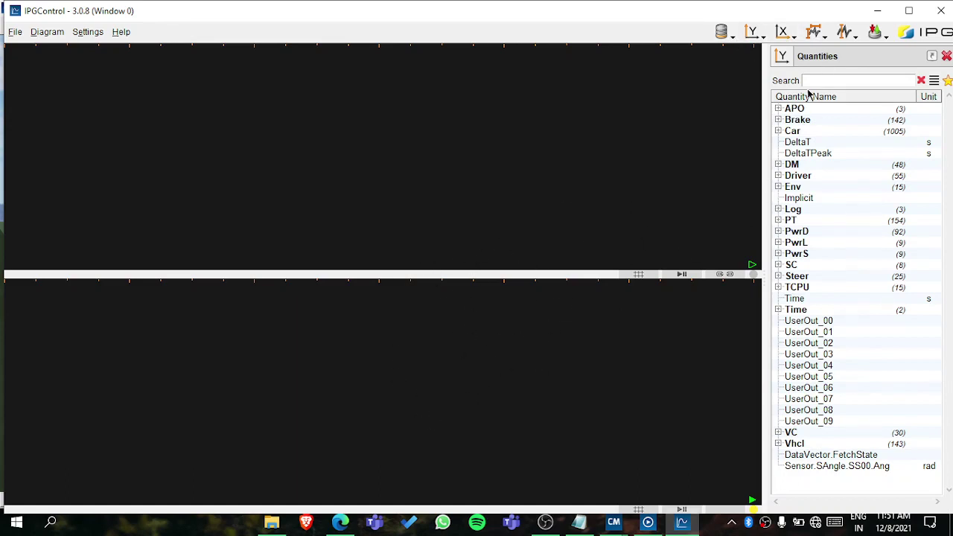
left_click(877, 10)
left_click(869, 22)
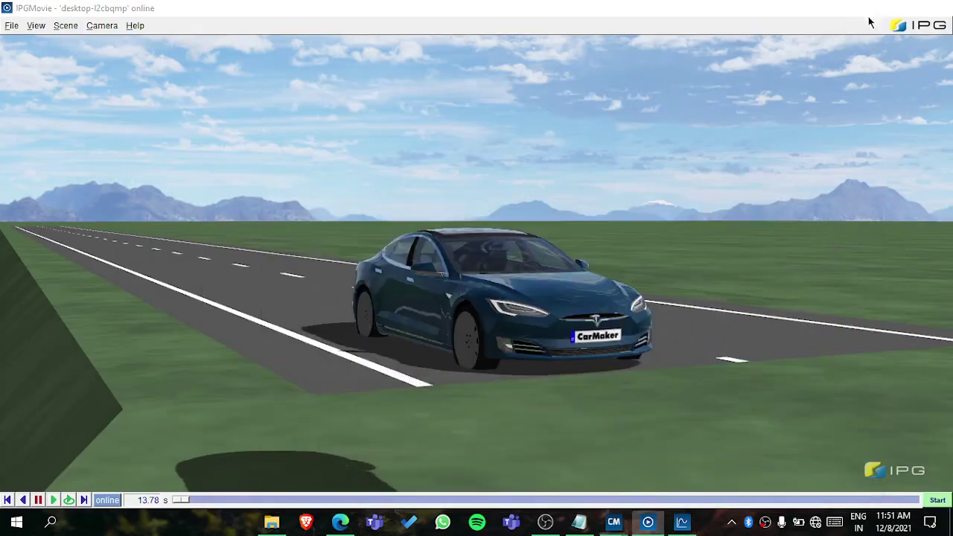
left_click(867, 9)
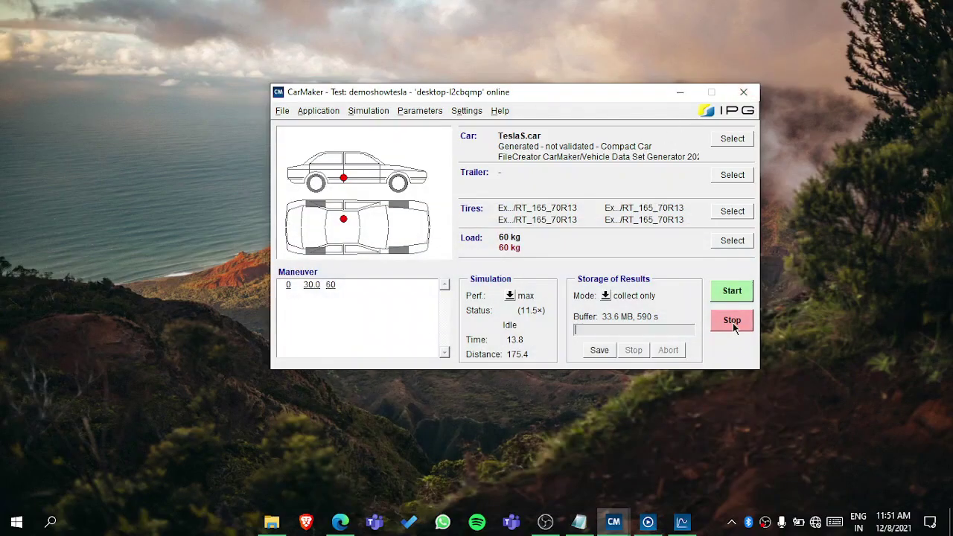
left_click(766, 515)
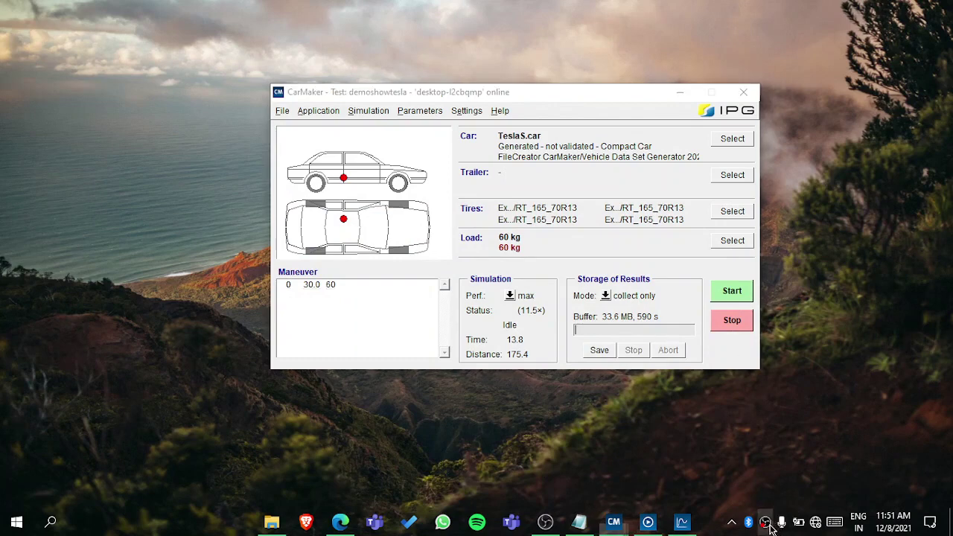